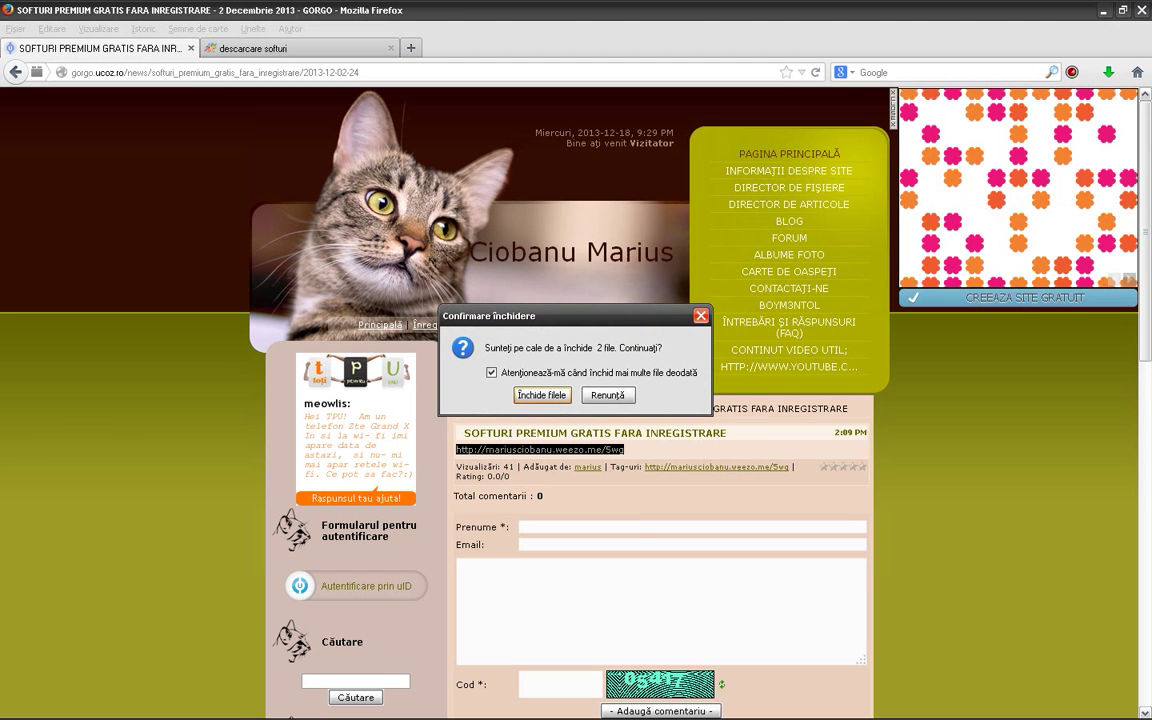
# Close the open browser tabs, then search Google for gorgo.ucoz.ro from the start page and open the site's main page.
pyautogui.press('Return')
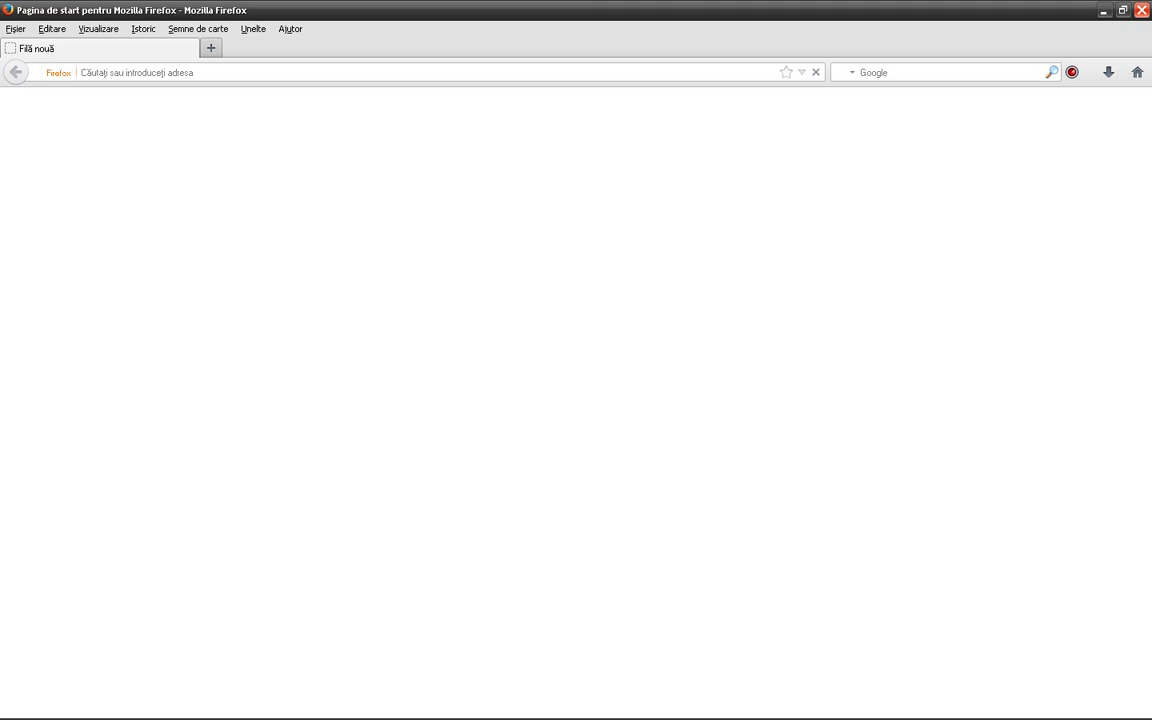
pyautogui.press('Down')
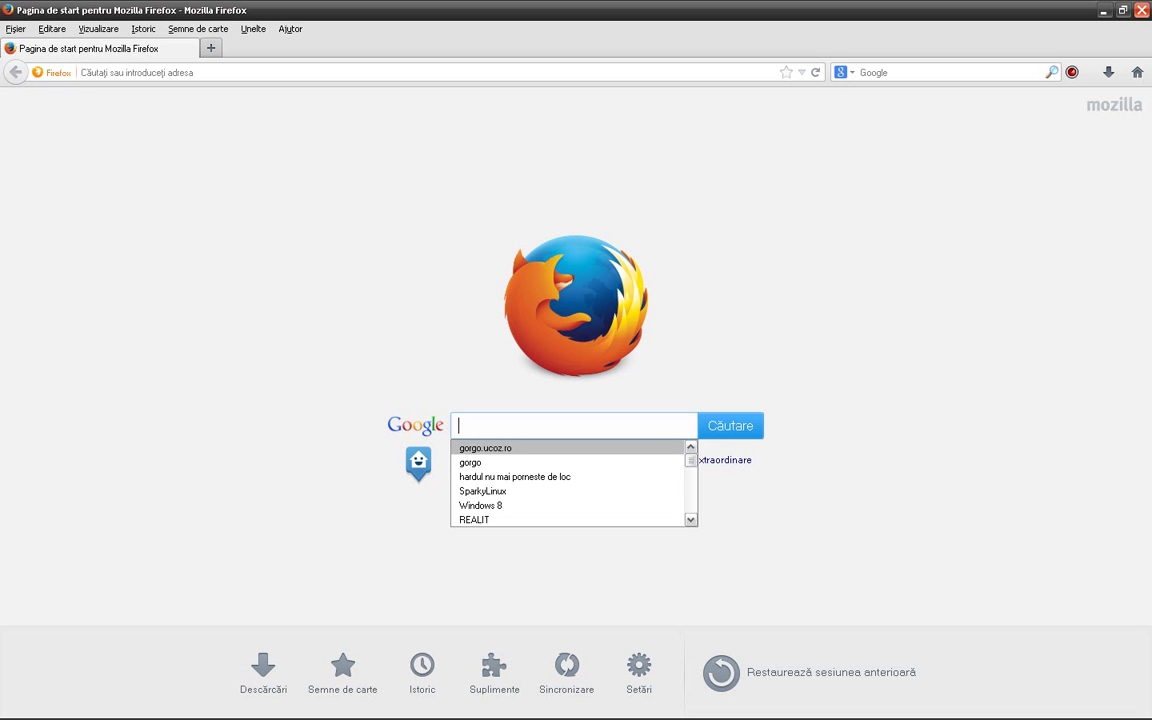
pyautogui.click(485, 448)
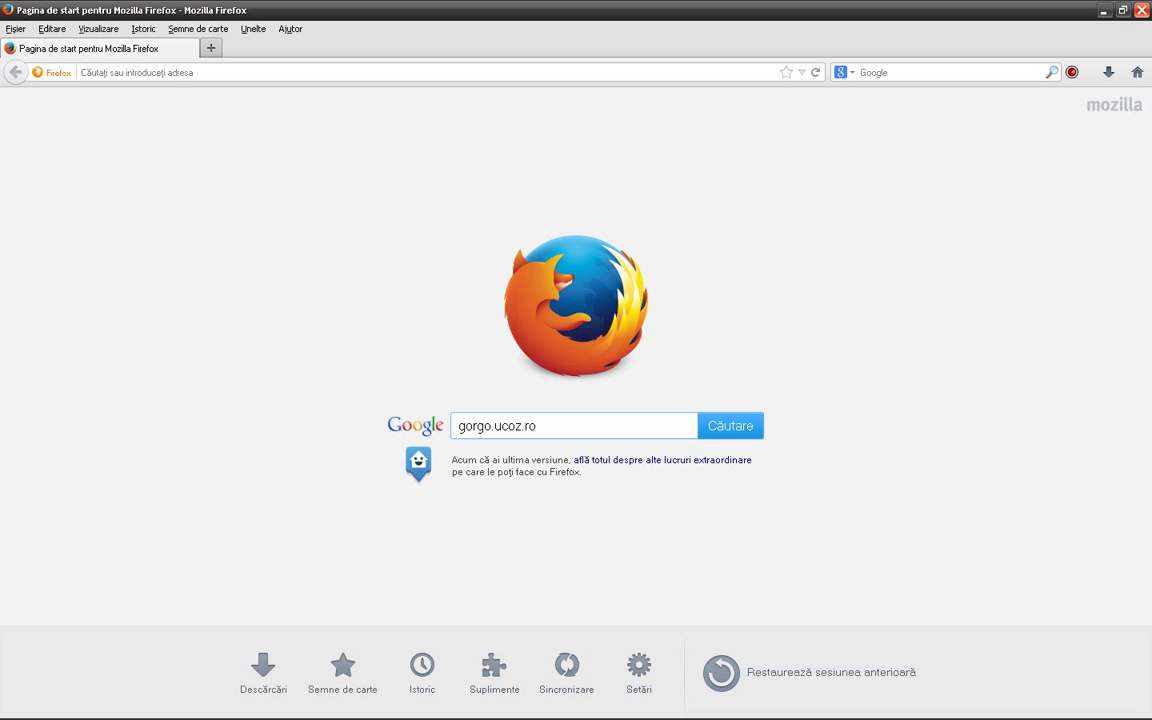
pyautogui.press('Return')
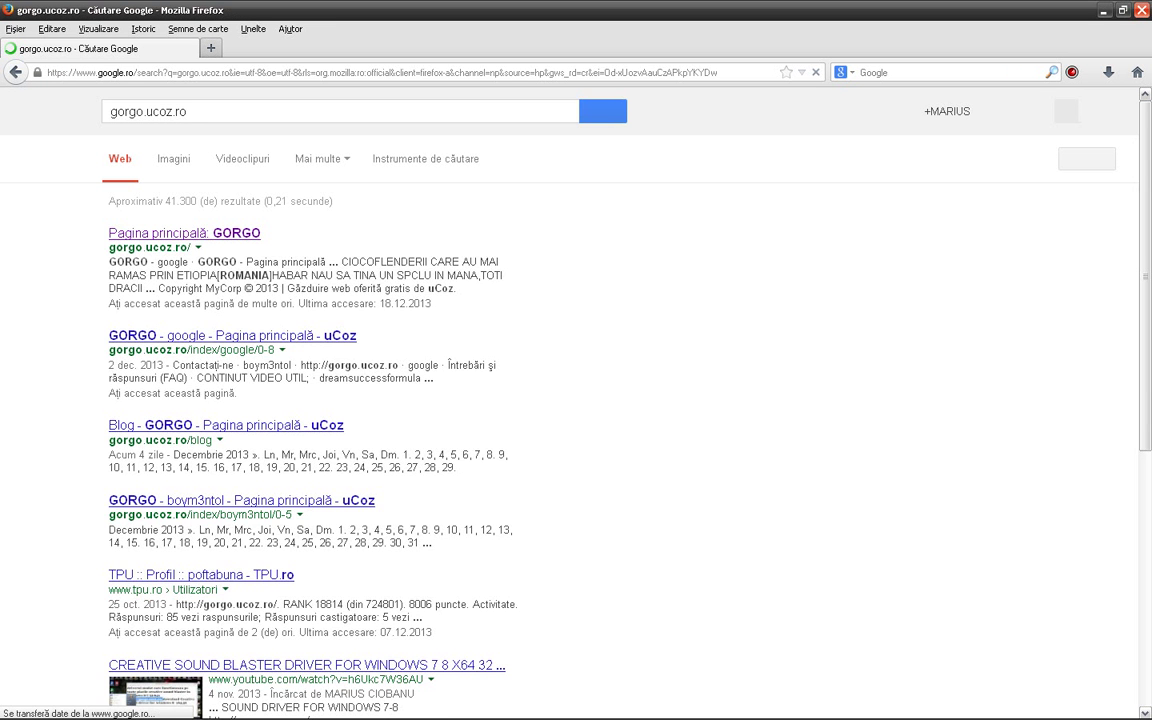
pyautogui.click(184, 305)
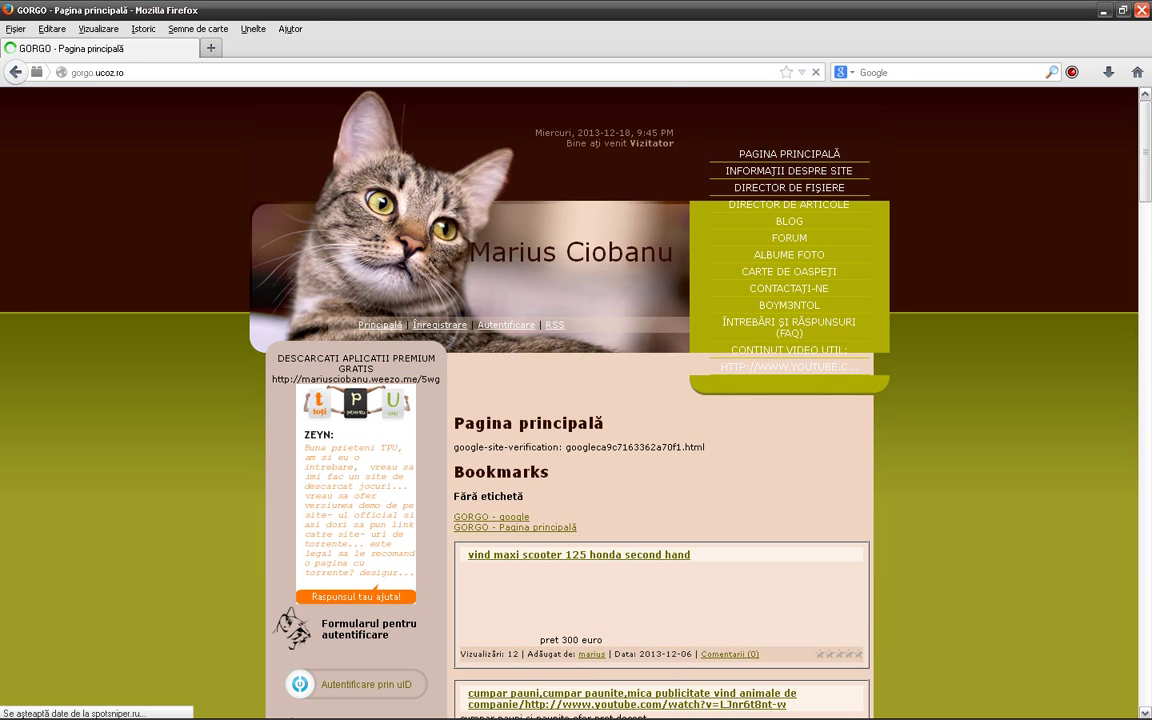
# Open the post "SOFTURI PREMIUM GRATIS FARA INREGISTRARE" from the GORGO main page.
pyautogui.scroll(-3, 490, 426)
pyautogui.rightClick(490, 426)
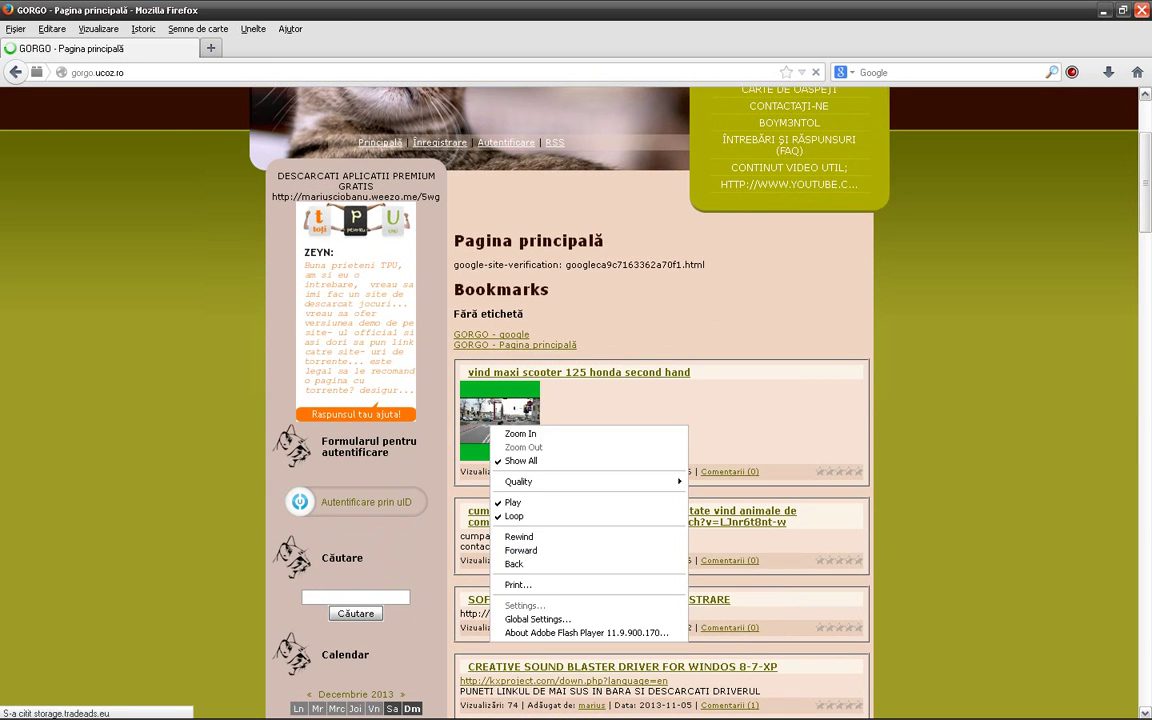
pyautogui.click(513, 502)
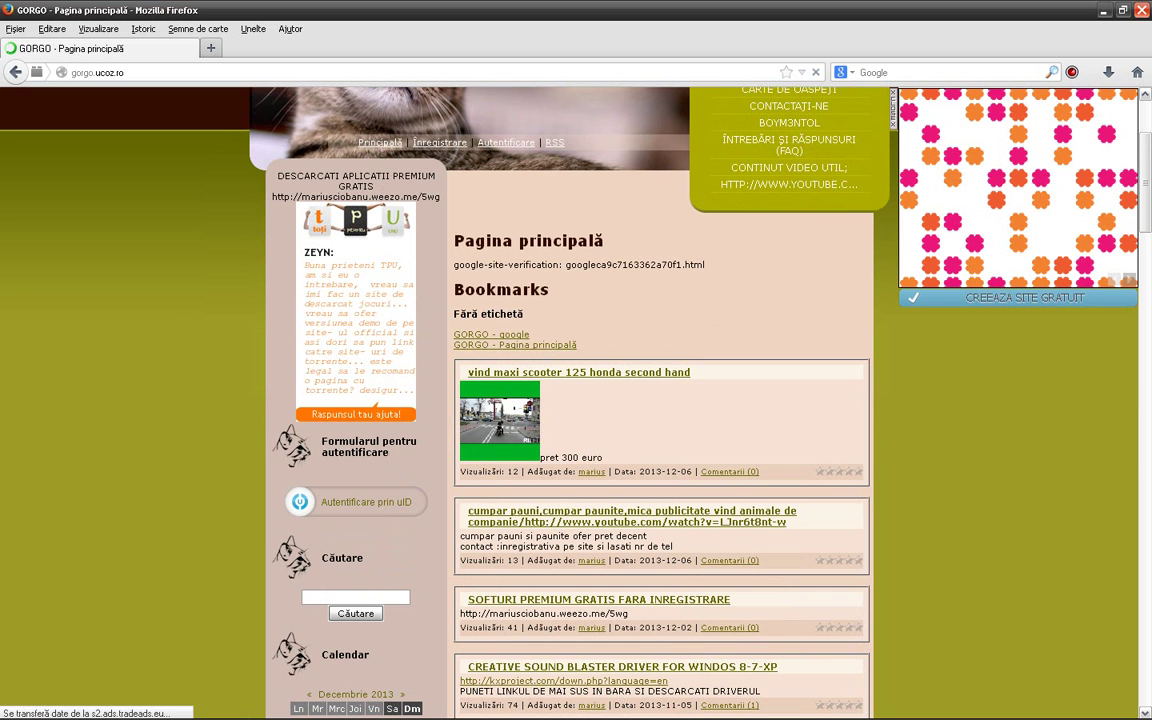
pyautogui.scroll(-3, 600, 516)
pyautogui.click(598, 417)
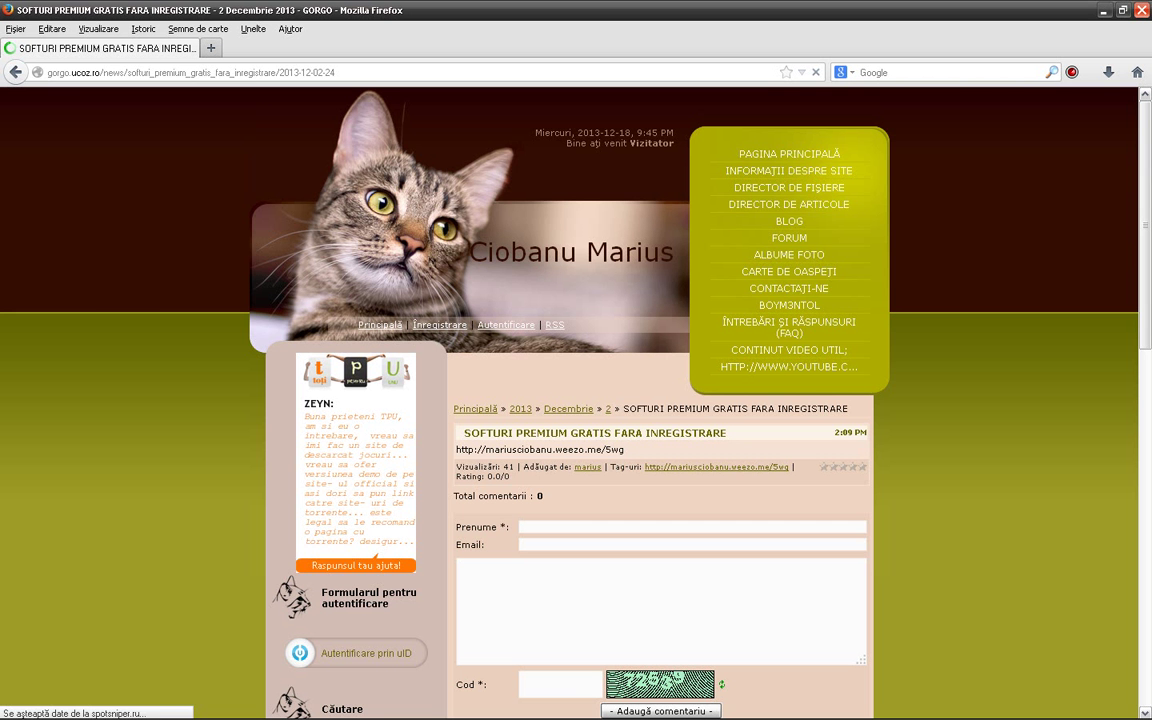
# Open the weezo.me address given in the post's text in a new tab and switch to that tab.
pyautogui.moveTo(624, 449); pyautogui.dragTo(456, 449)
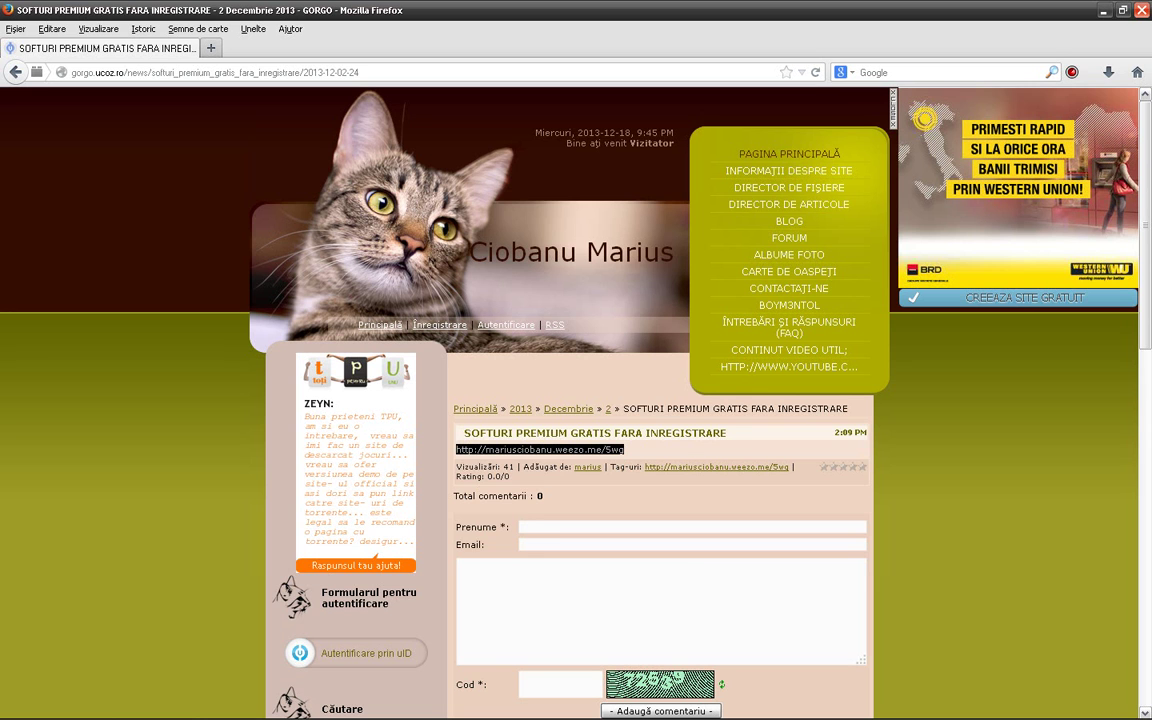
pyautogui.rightClick(465, 448)
pyautogui.click(535, 469)
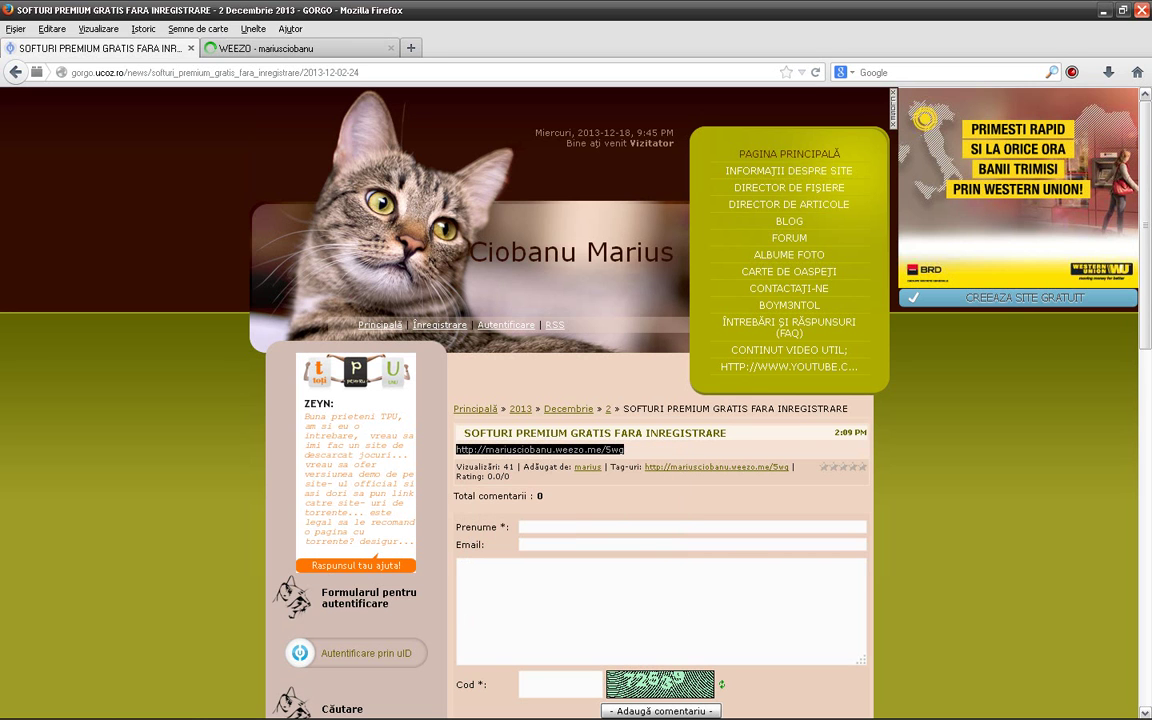
pyautogui.hotkey('ctrl', 'Tab')
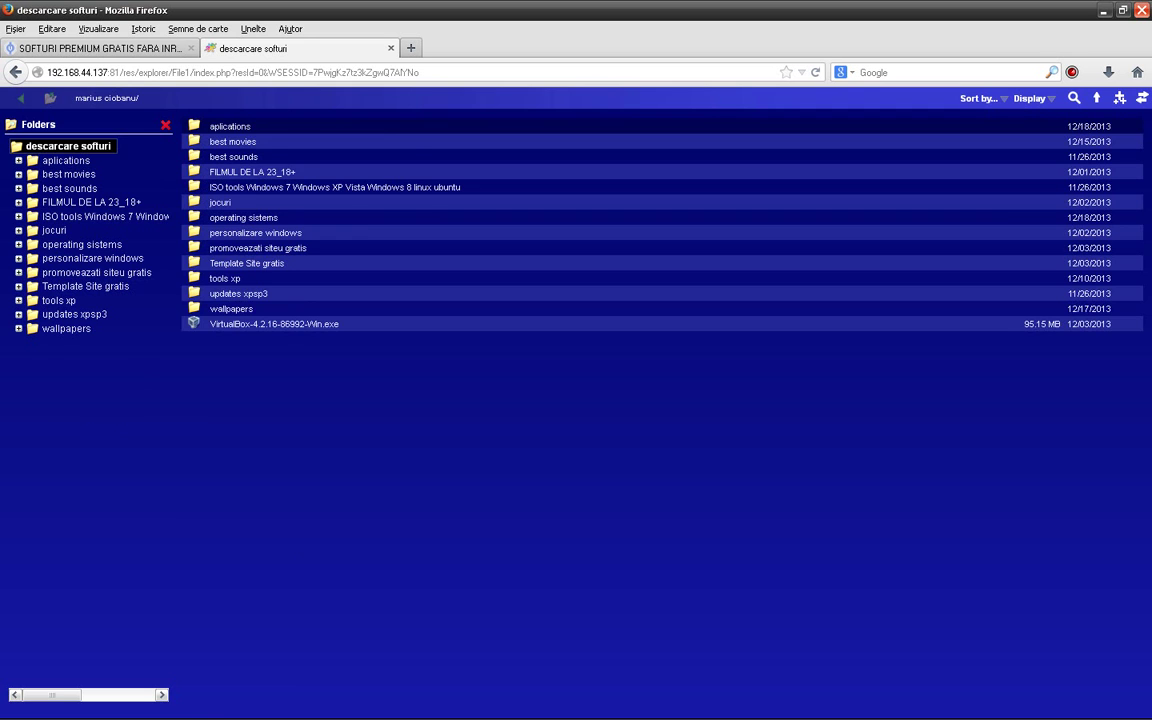
# Add the WinNTSetup3 folder from aplications to the zip downloads list and start its download, dismissing the save prompt.
pyautogui.click(230, 126)
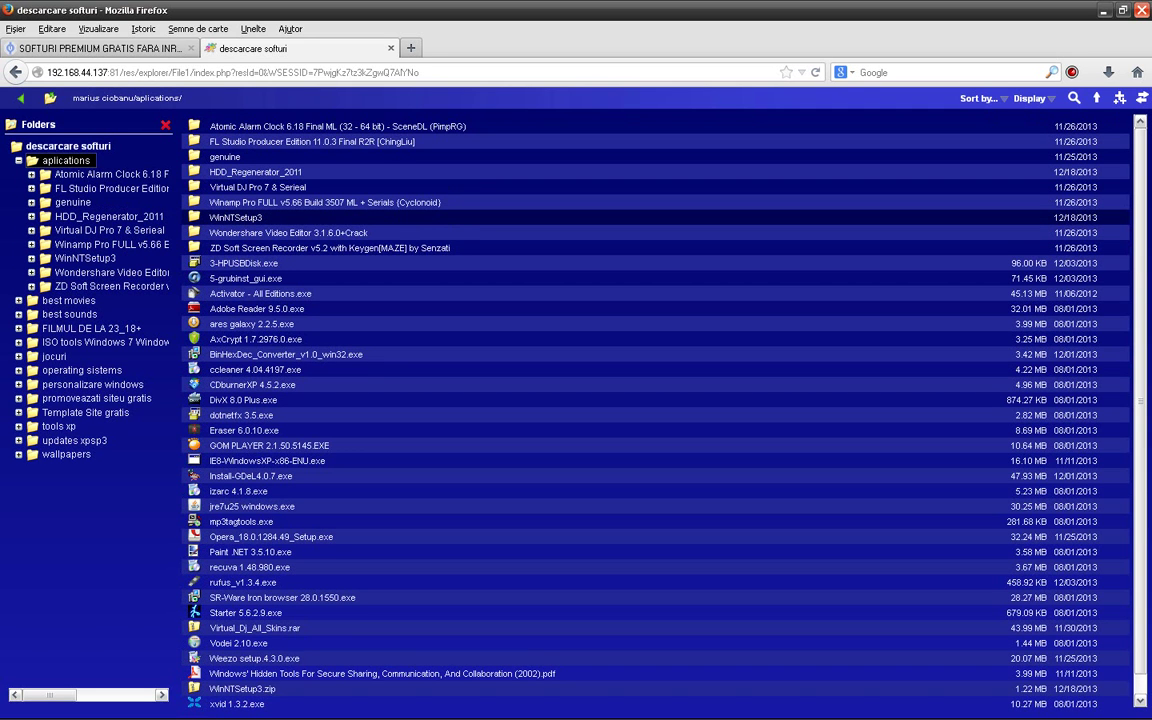
pyautogui.rightClick(238, 217)
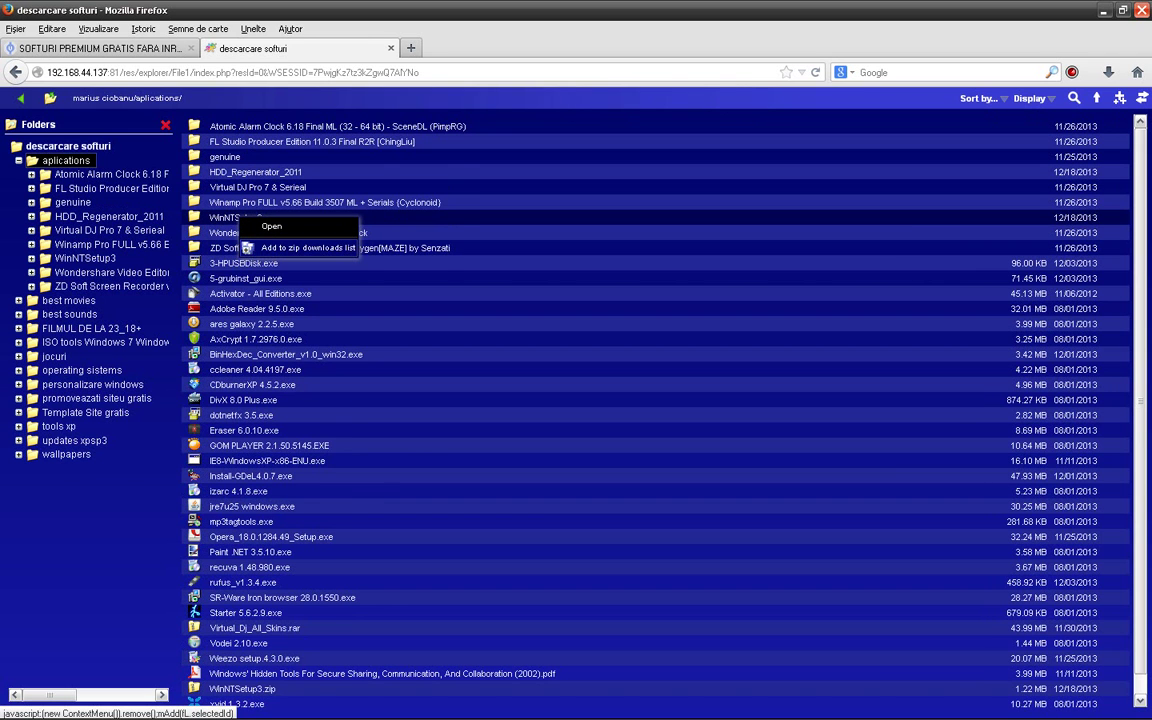
pyautogui.click(300, 247)
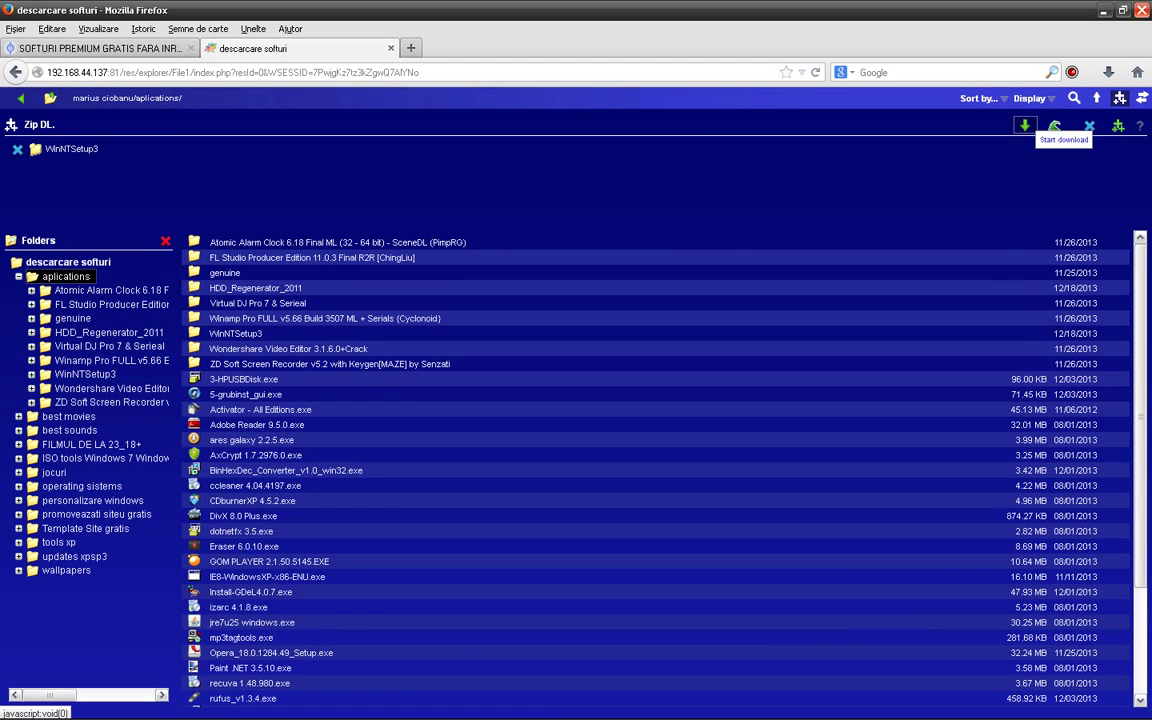
pyautogui.click(1025, 125)
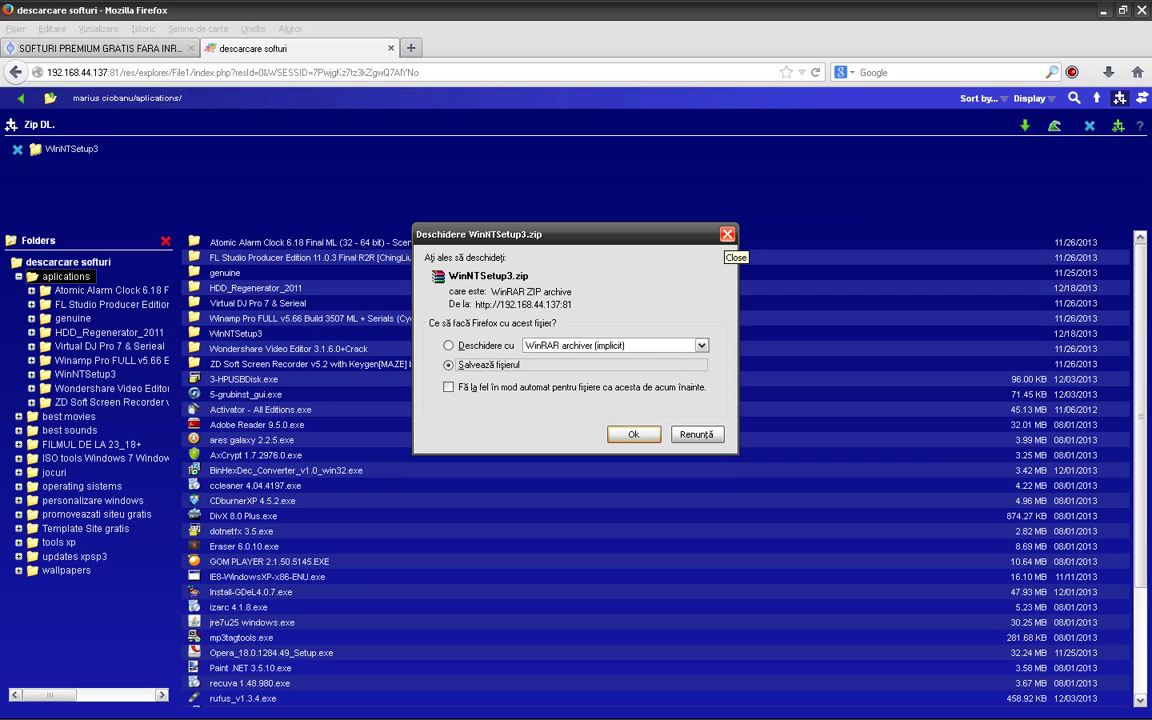
pyautogui.click(727, 235)
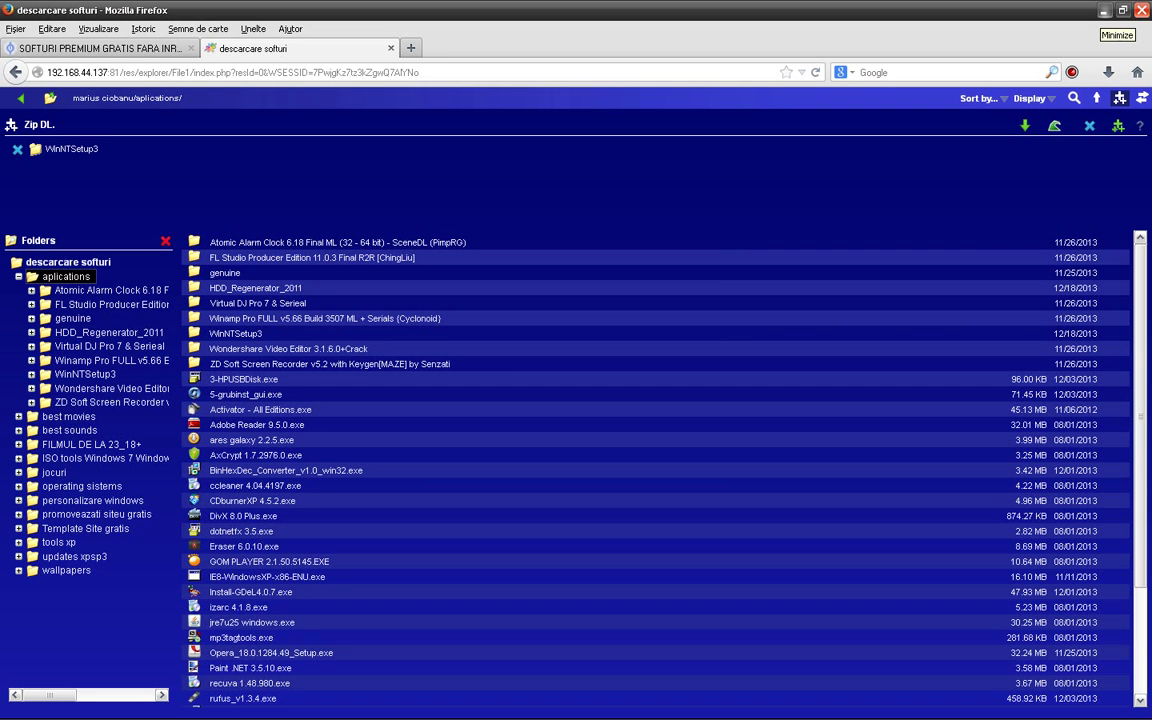
# Minimize the browser and move the xp and WinNTSetup3 folders slightly apart on the desktop.
pyautogui.click(1104, 11)
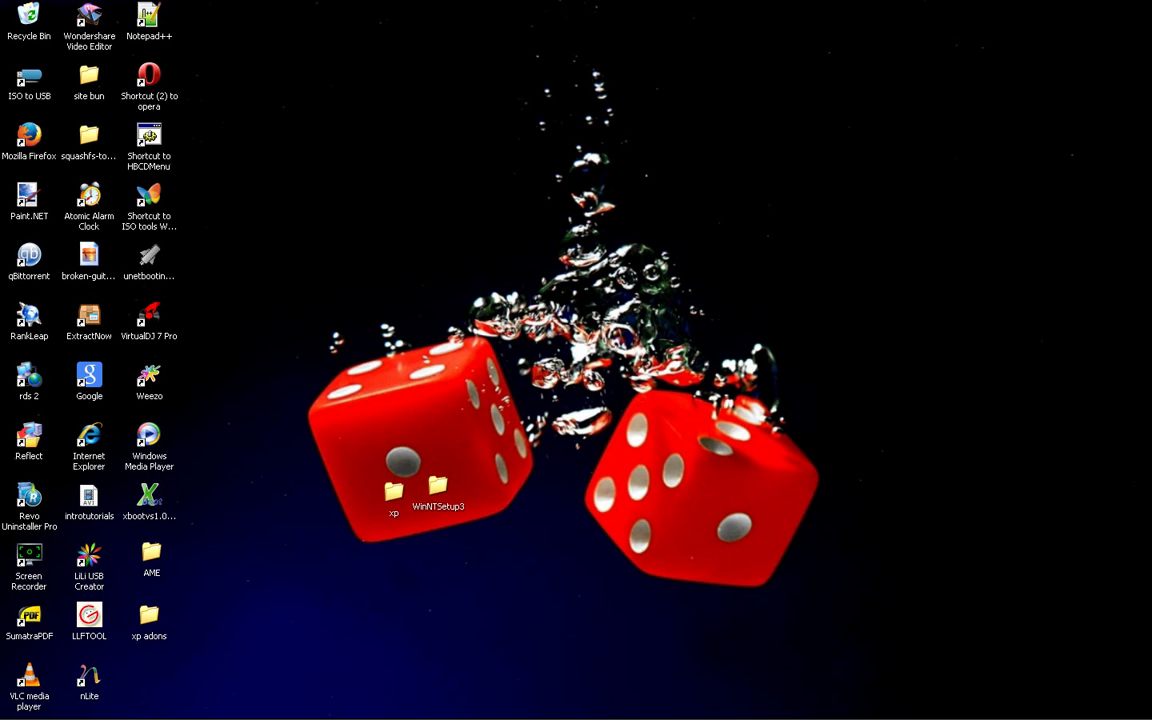
pyautogui.moveTo(393, 490); pyautogui.dragTo(328, 535)
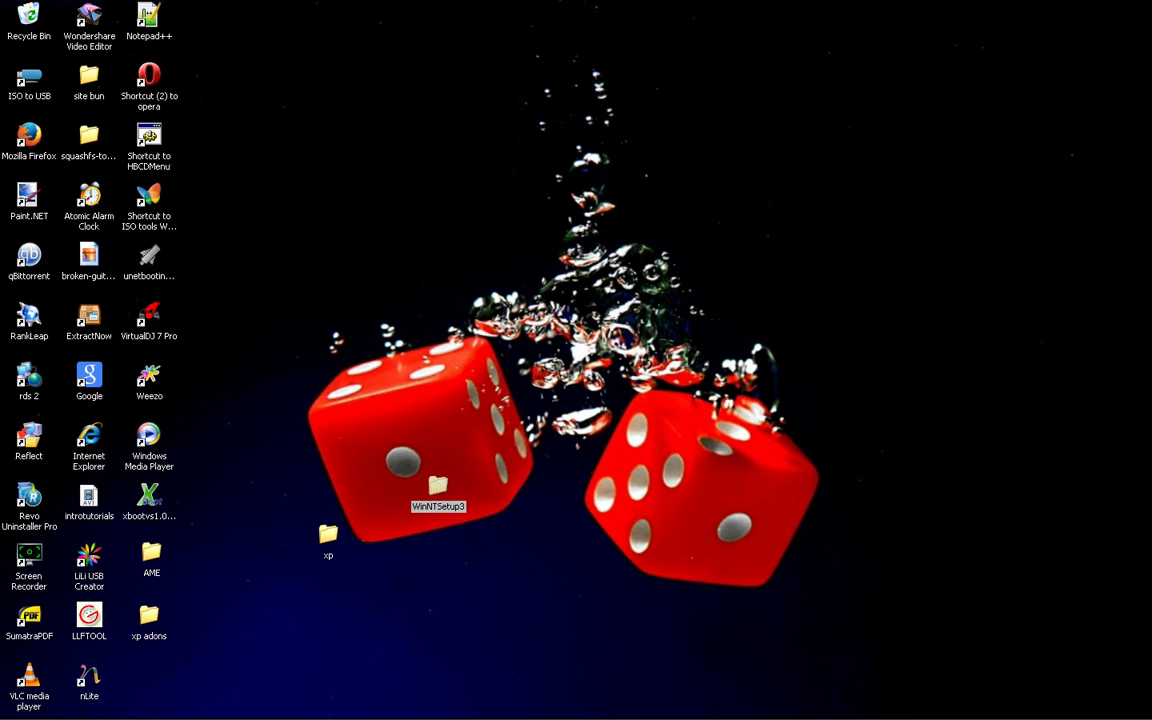
pyautogui.moveTo(438, 488); pyautogui.dragTo(423, 511)
# Launch WinNTSetup_x86 from the WinNTSetup3 subfolder of the desktop folder and minimize the folder window.
pyautogui.doubleClick(423, 511)
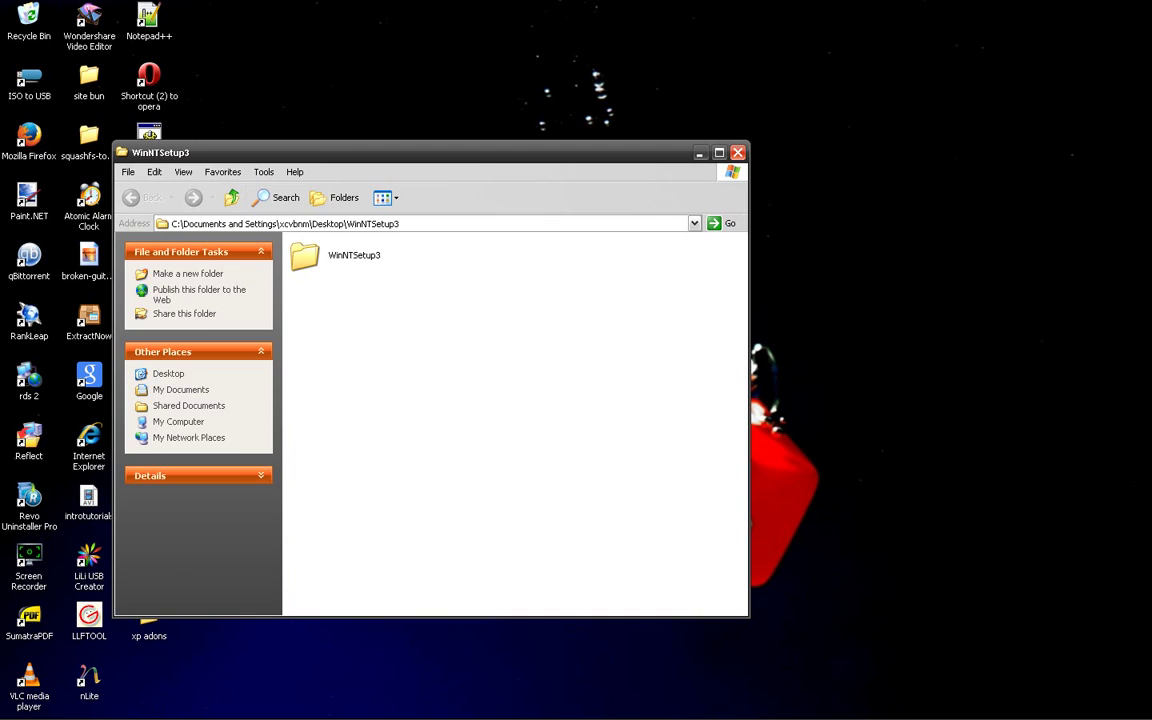
pyautogui.click(305, 256)
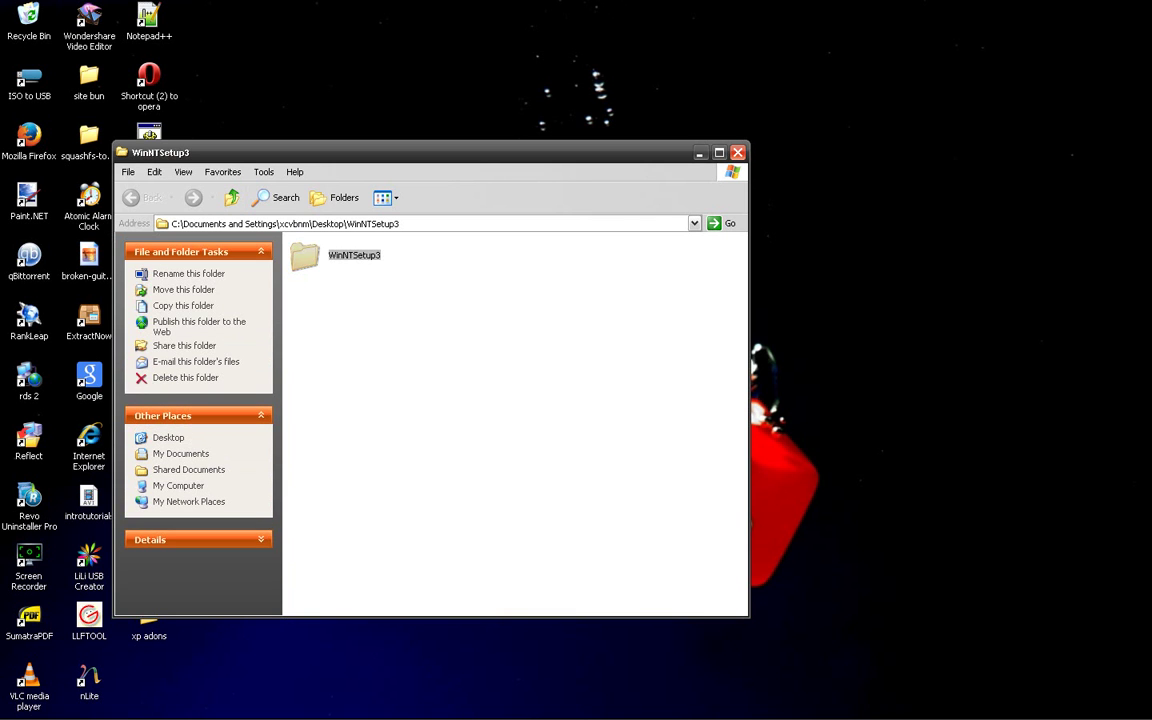
pyautogui.press('Return')
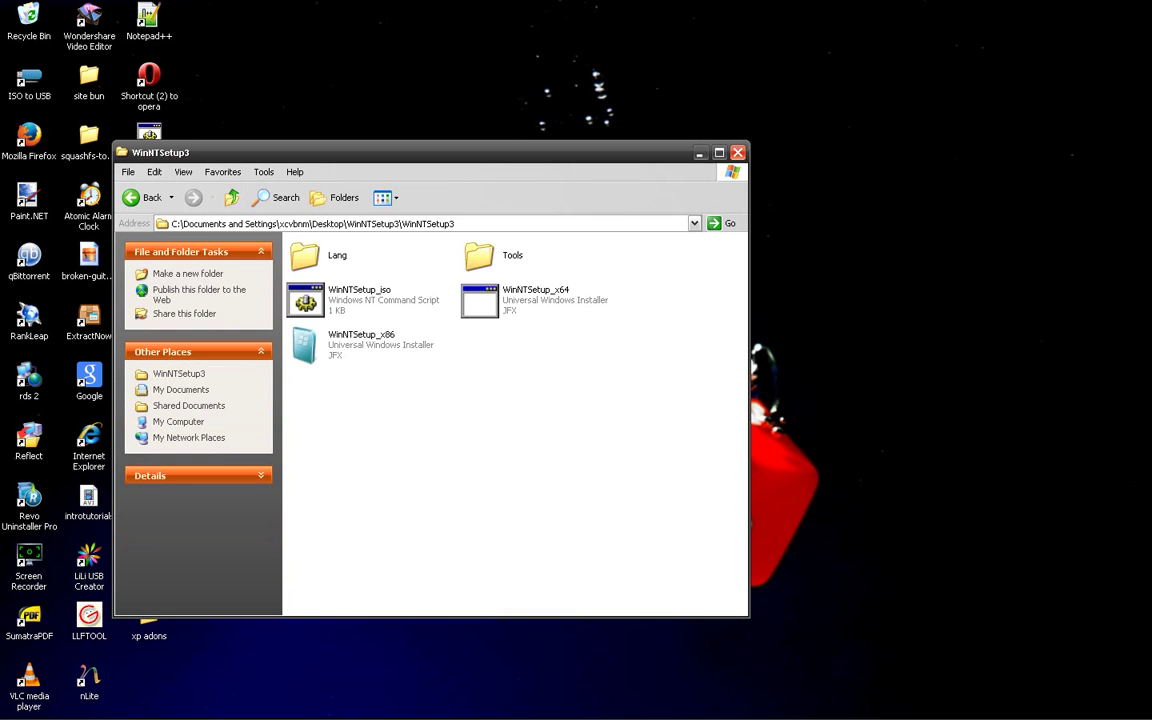
pyautogui.doubleClick(360, 344)
pyautogui.click(620, 380)
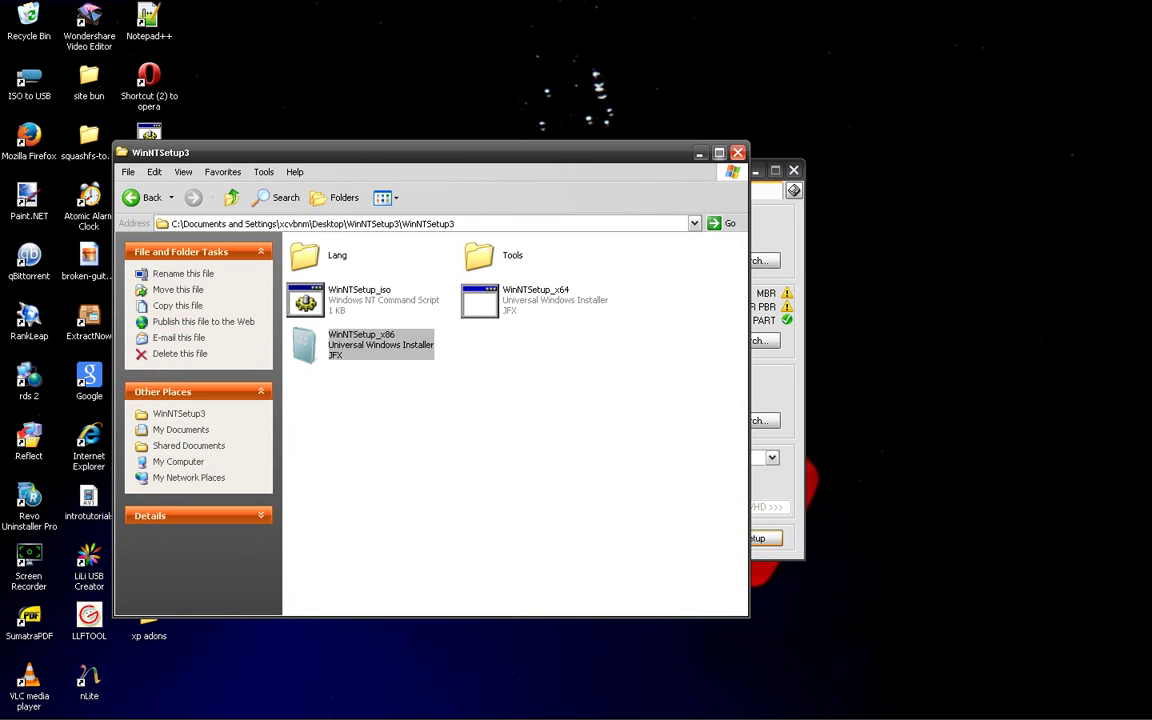
pyautogui.click(700, 152)
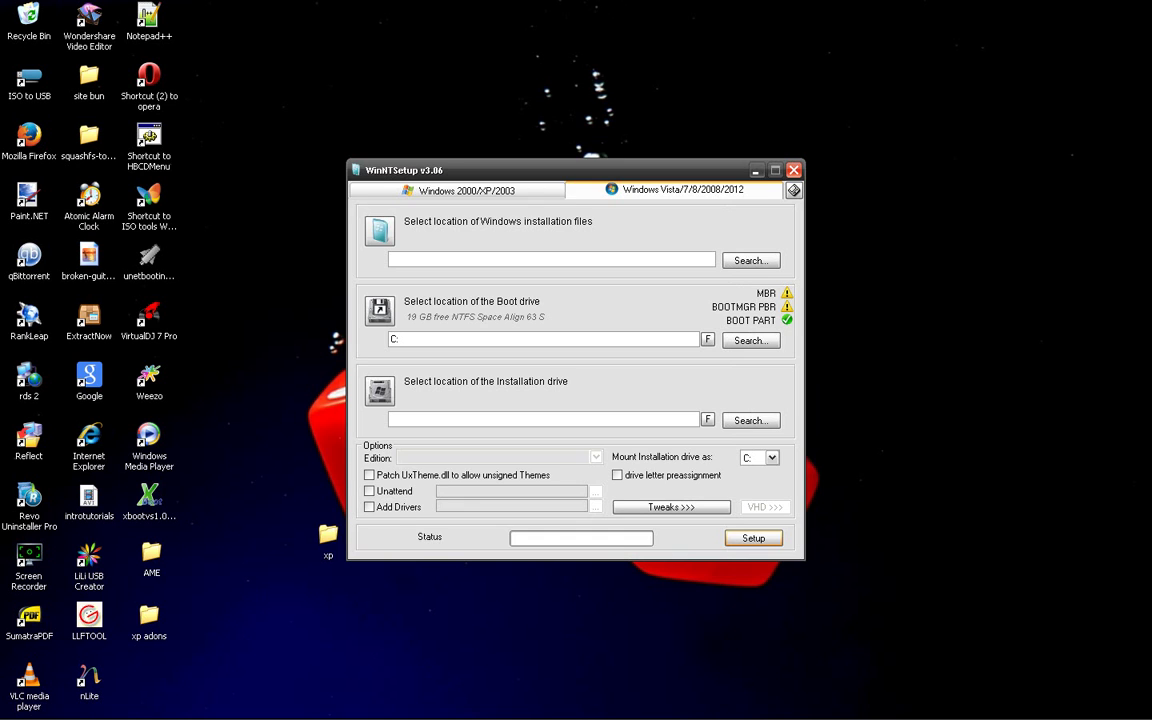
# Move and minimize the WinNTSetup window, then switch back to the download page in Firefox.
pyautogui.moveTo(456, 170); pyautogui.dragTo(569, 160)
pyautogui.click(870, 160)
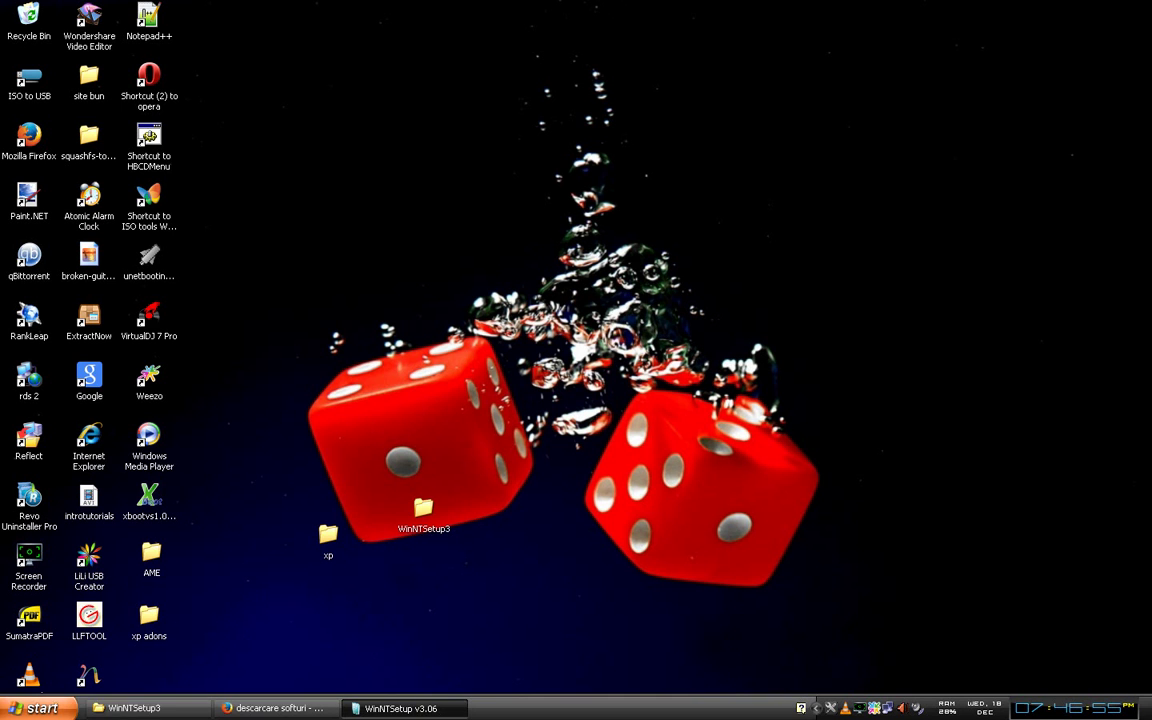
pyautogui.click(276, 708)
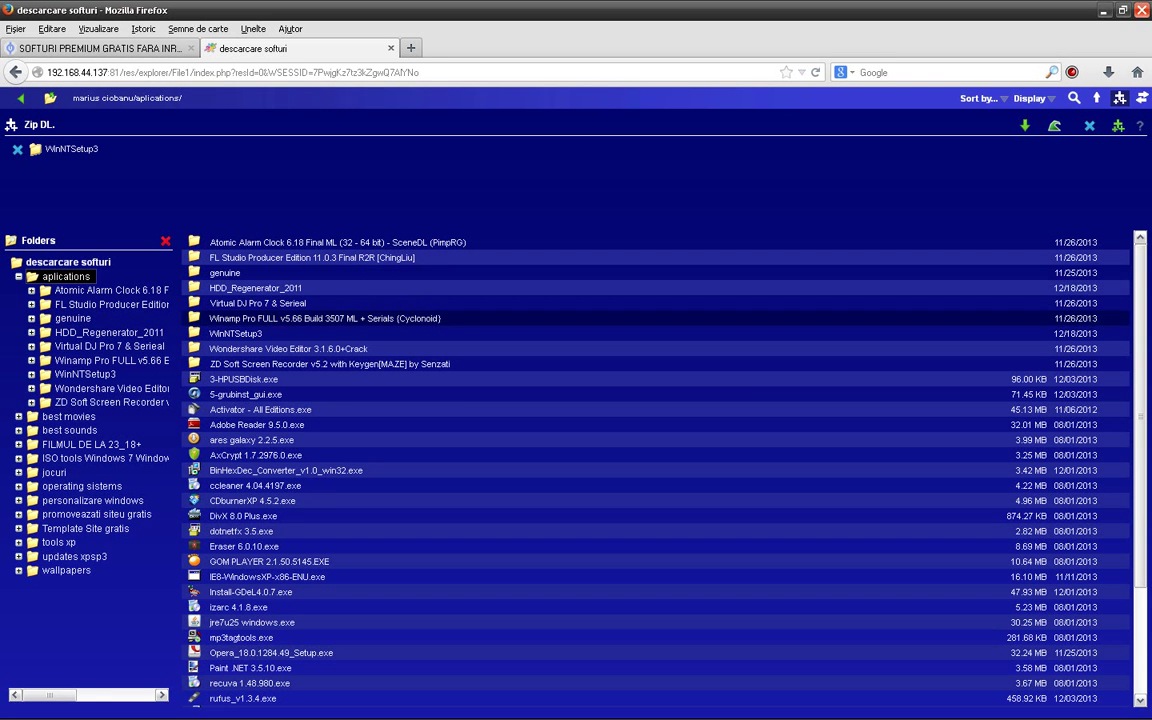
# Collapse the aplications folder and view the contents of the xp folder inside operating sistems.
pyautogui.click(66, 276)
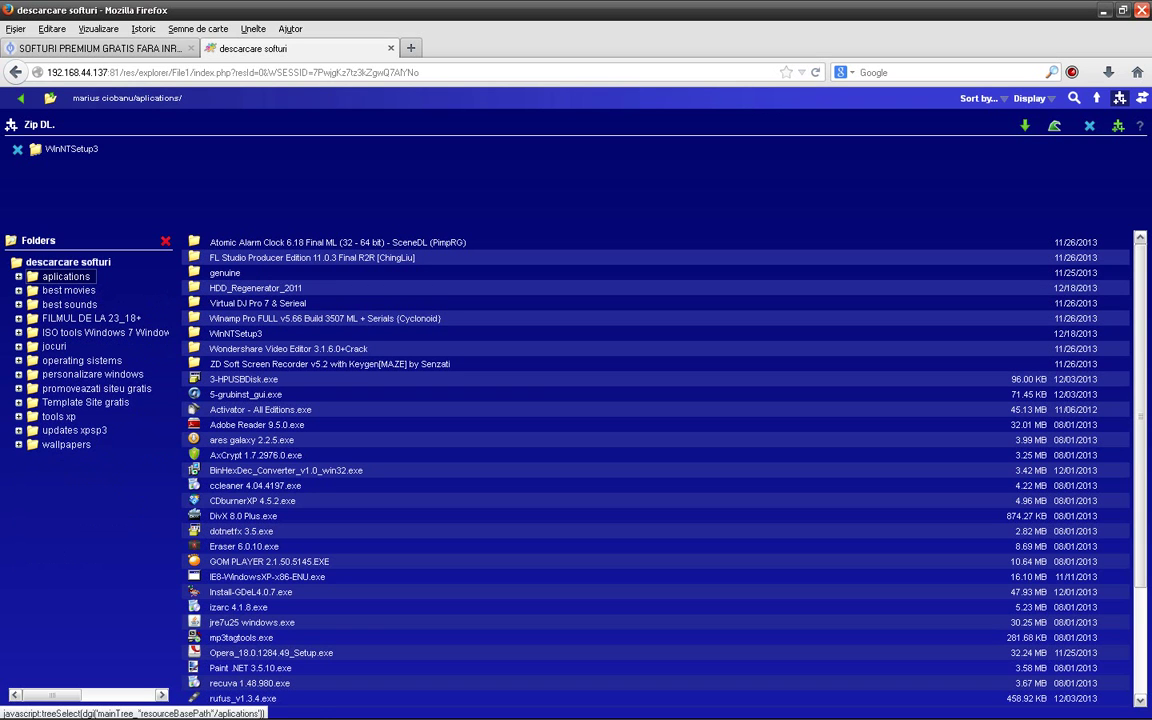
pyautogui.click(81, 360)
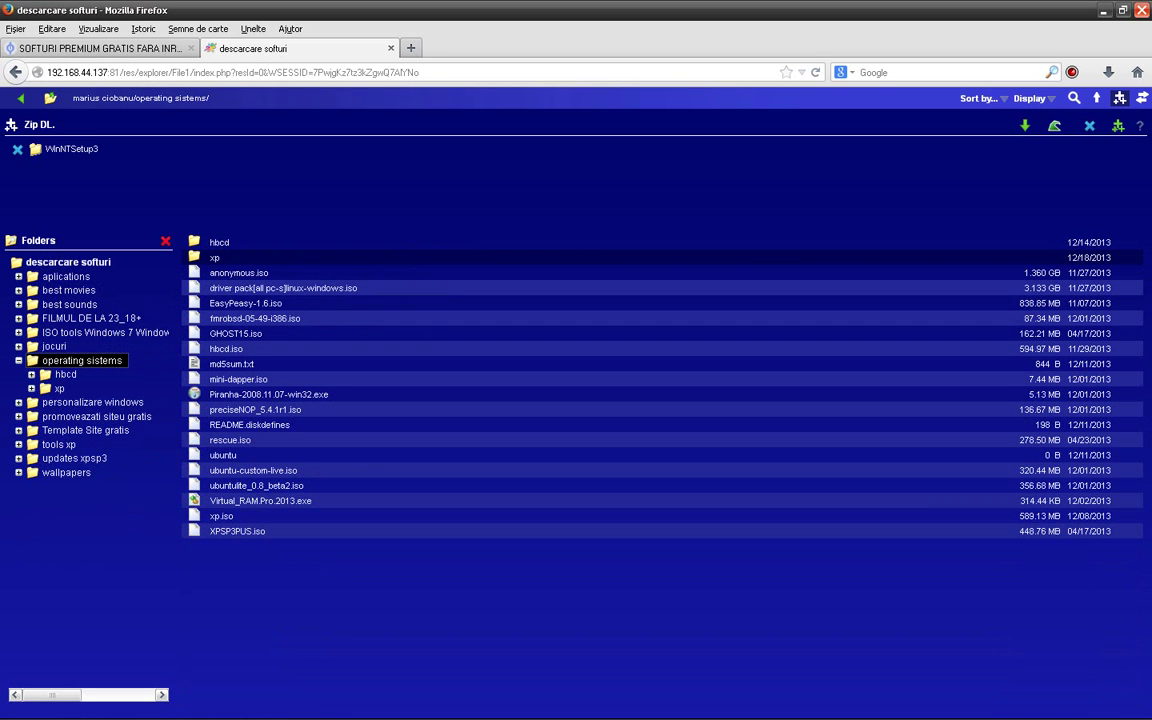
pyautogui.rightClick(214, 258)
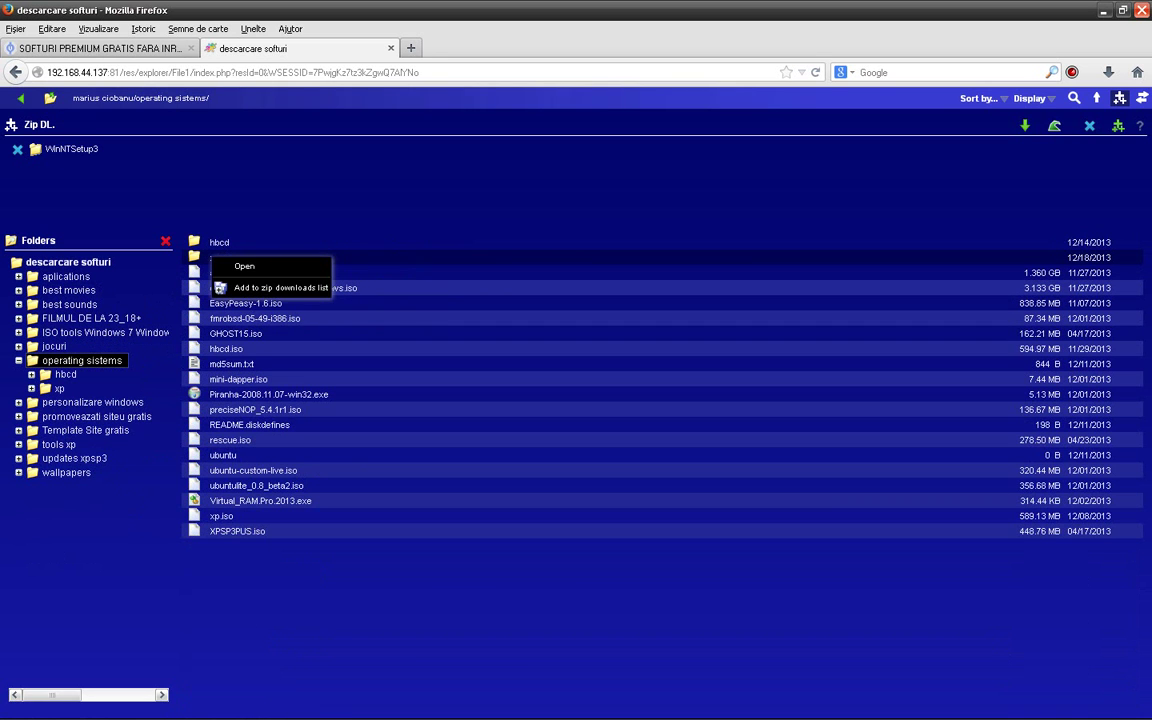
pyautogui.press('Escape')
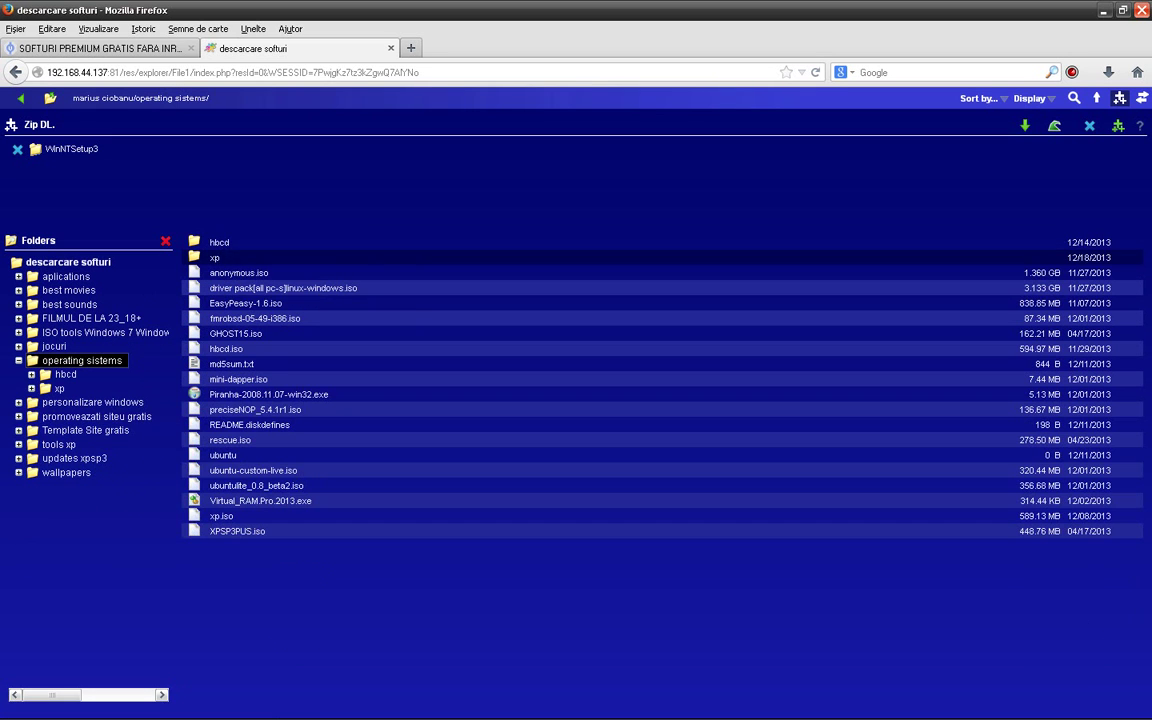
pyautogui.doubleClick(214, 258)
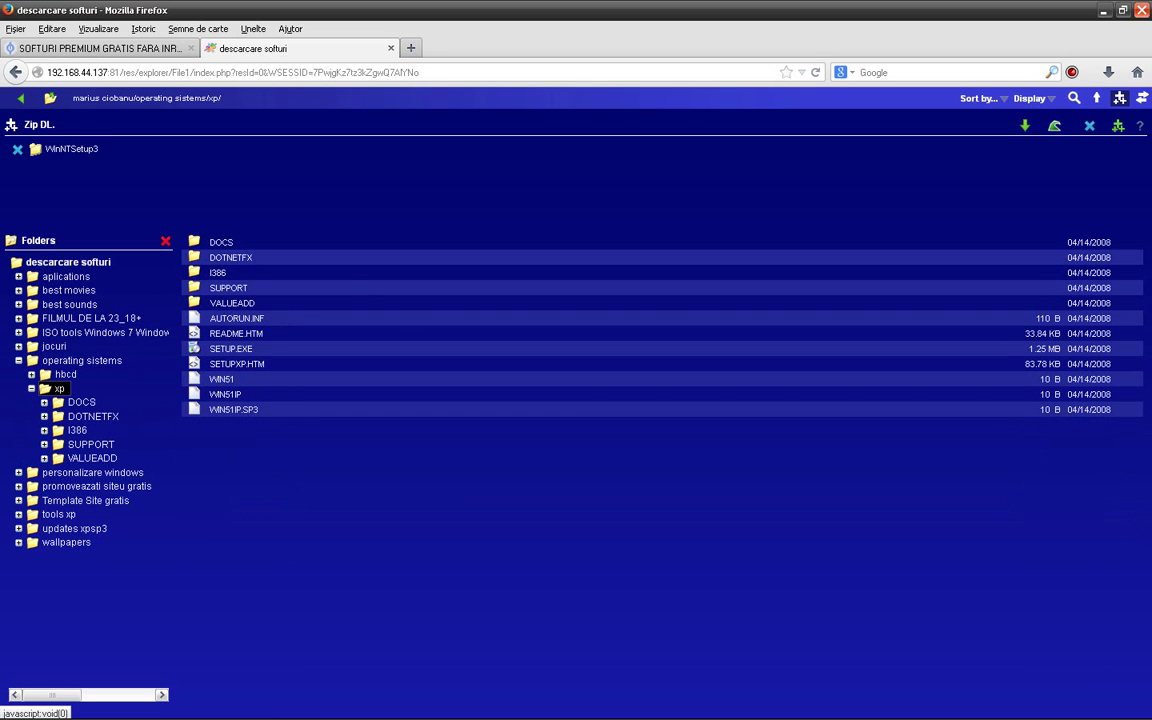
# Add the xp folder in operating sistems to the zip downloads list and show the download options for xp.iso.
pyautogui.click(81, 360)
pyautogui.rightClick(218, 258)
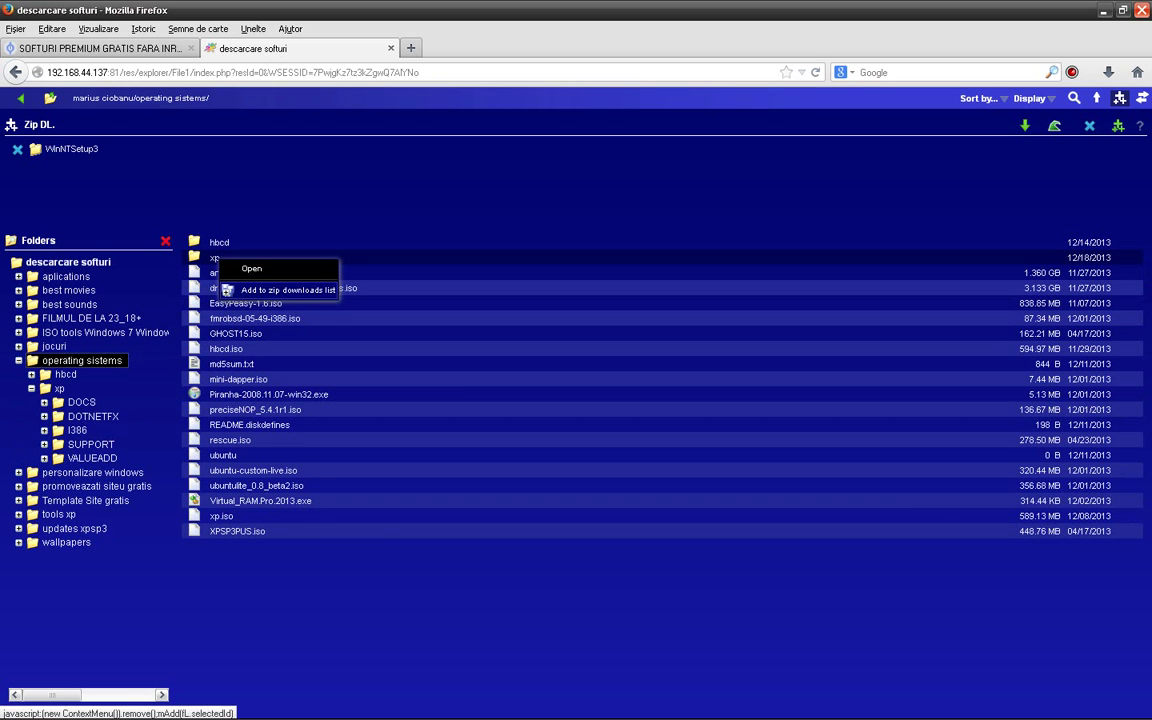
pyautogui.click(288, 290)
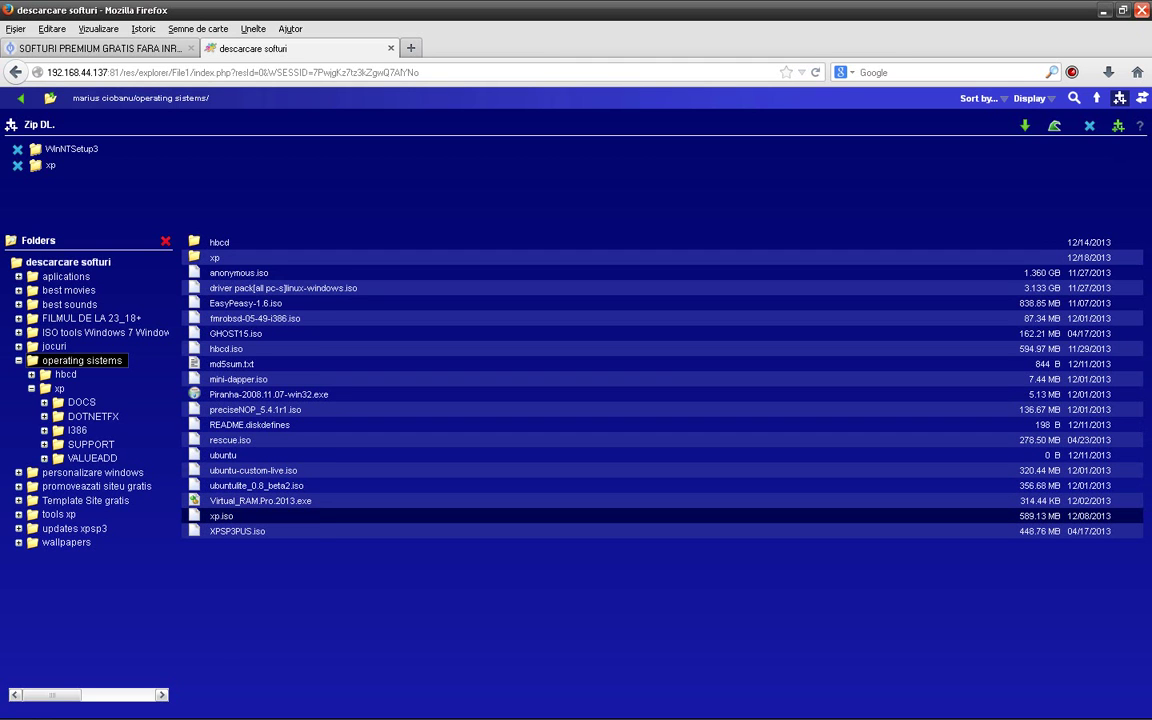
pyautogui.click(220, 515)
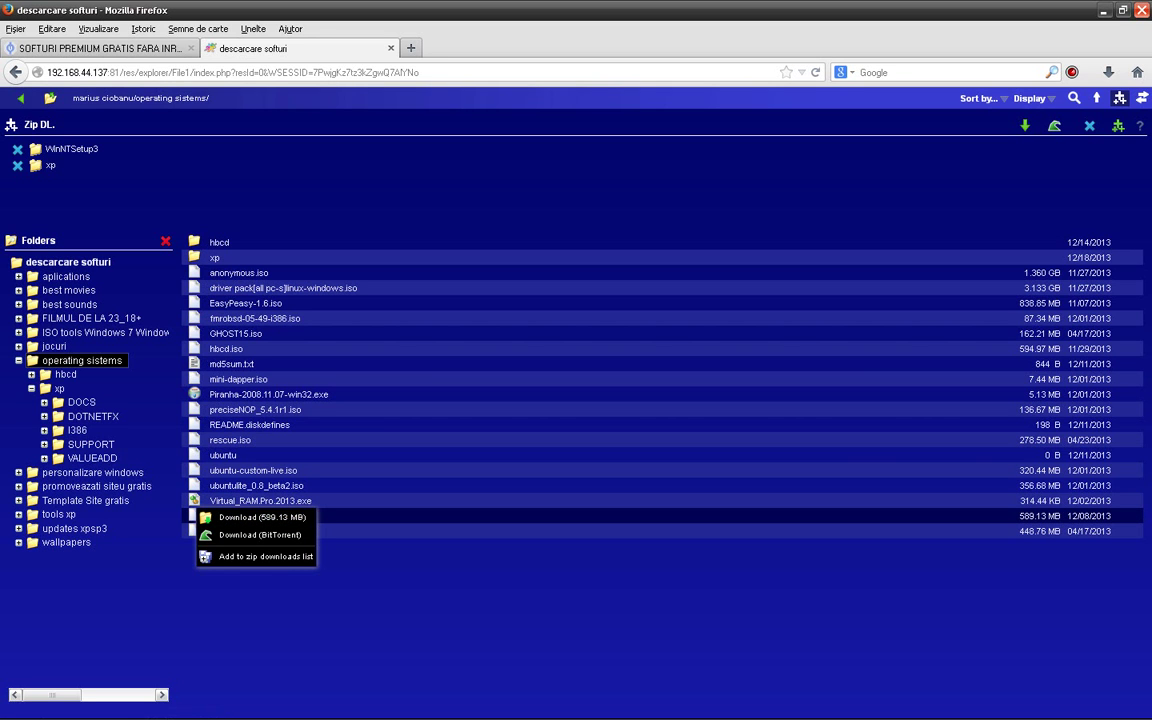
# Minimize the browser and reposition the xp and WinNTSetup3 folders on the desktop.
pyautogui.click(1103, 10)
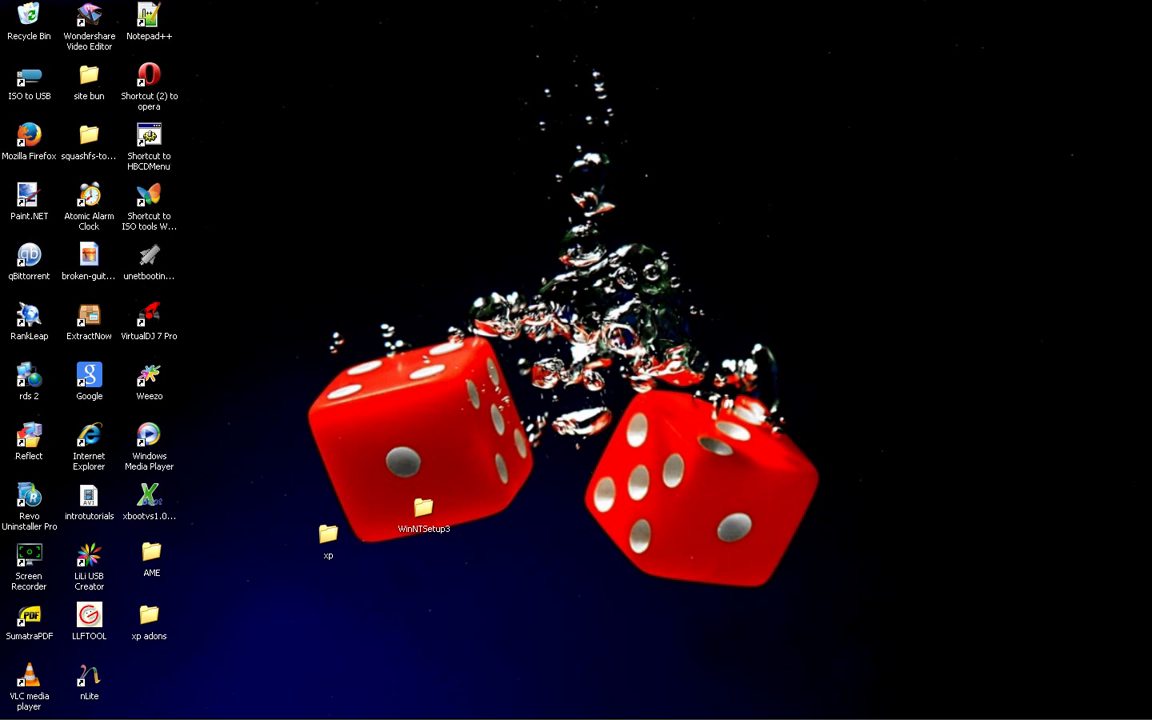
pyautogui.moveTo(328, 535); pyautogui.dragTo(302, 526)
pyautogui.moveTo(423, 509); pyautogui.dragTo(400, 516)
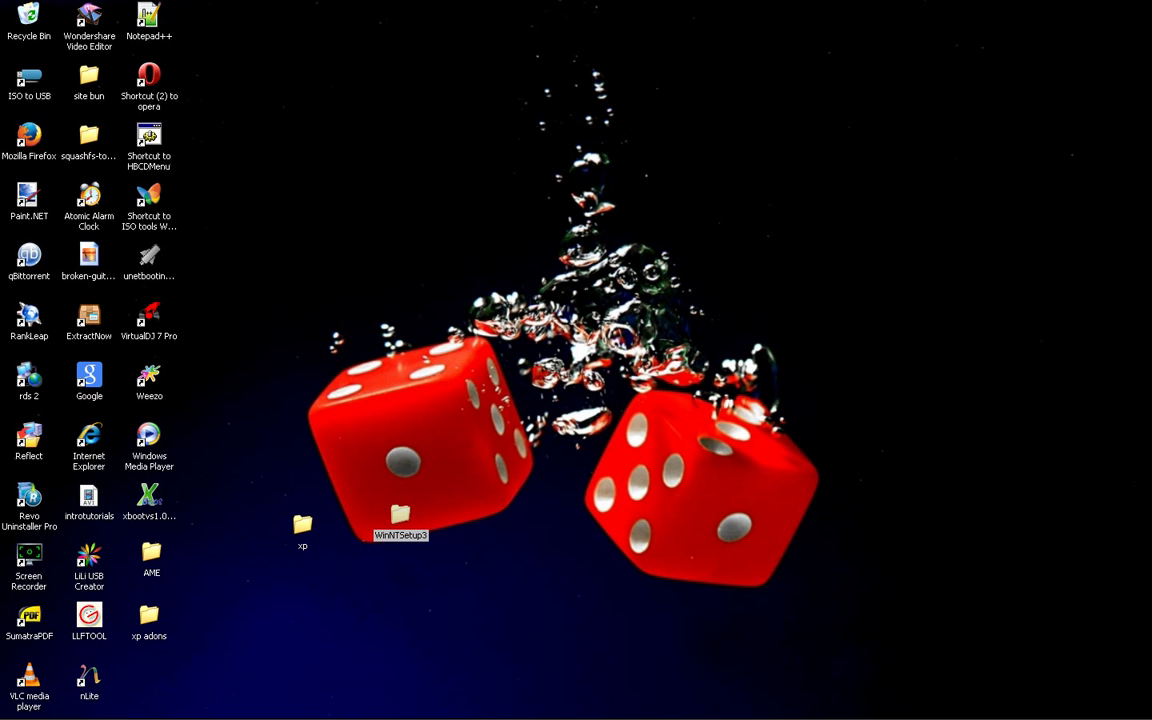
# Restore the WinNTSetup window and launch MiniTool Partition Wizard from the Hiren's BootCD program launcher.
pyautogui.moveTo(279, 714)
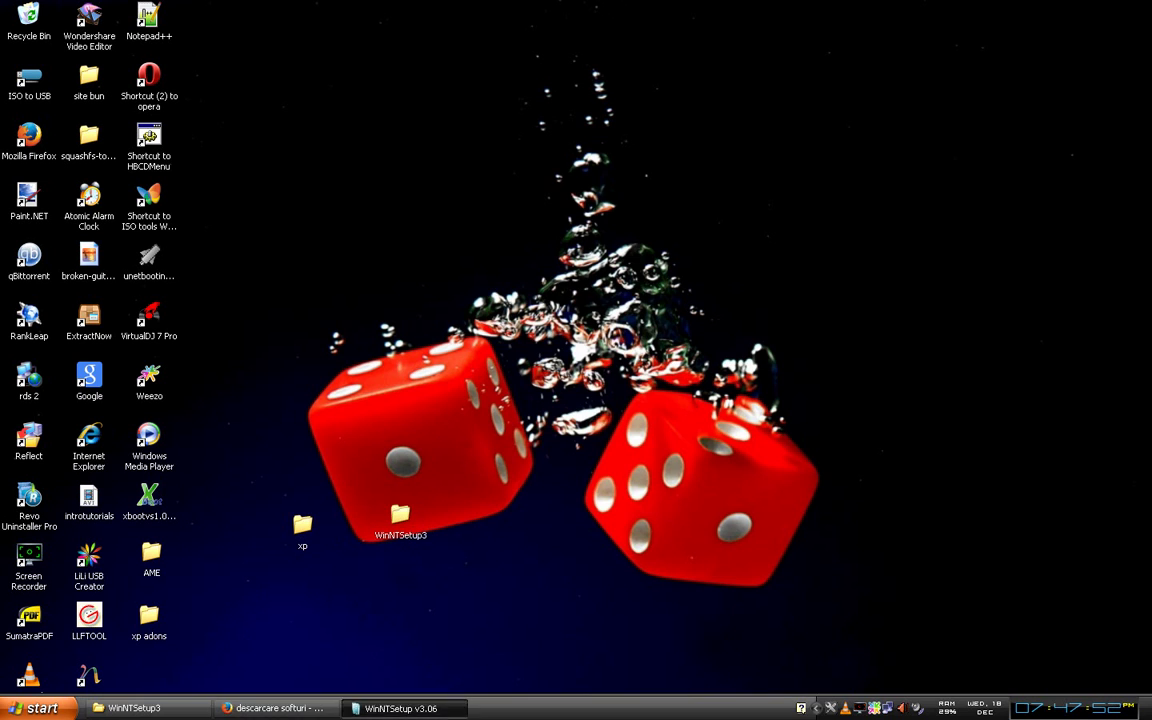
pyautogui.click(401, 712)
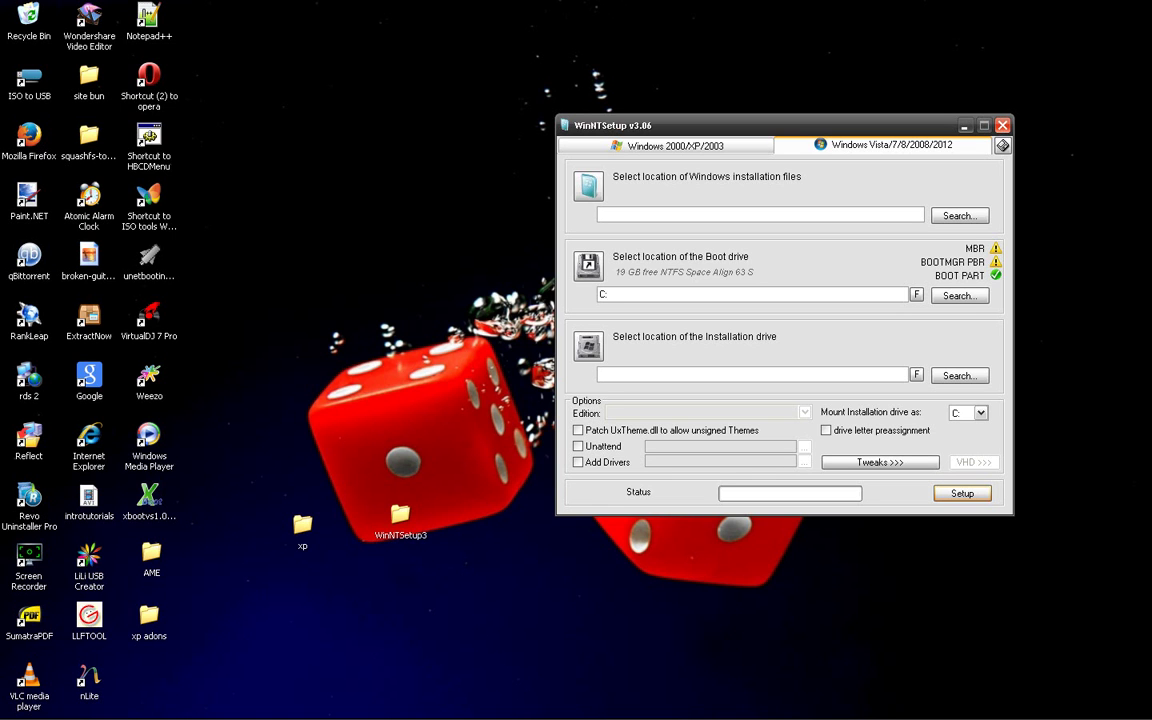
pyautogui.doubleClick(149, 141)
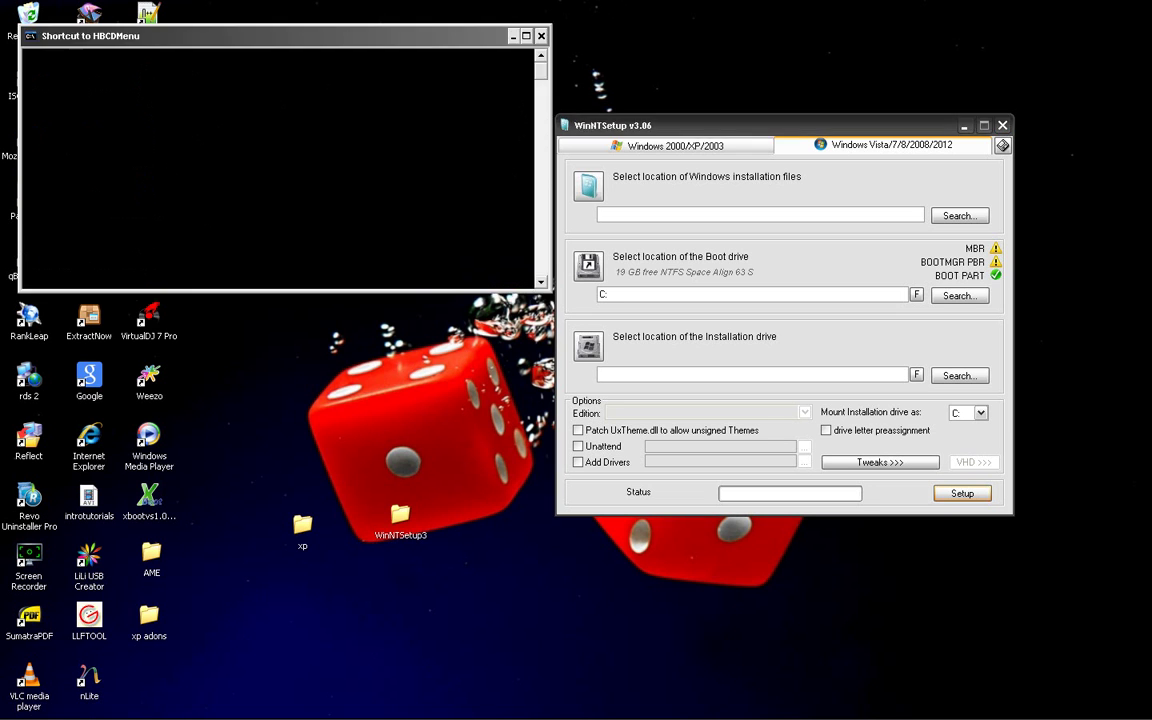
pyautogui.click(259, 40)
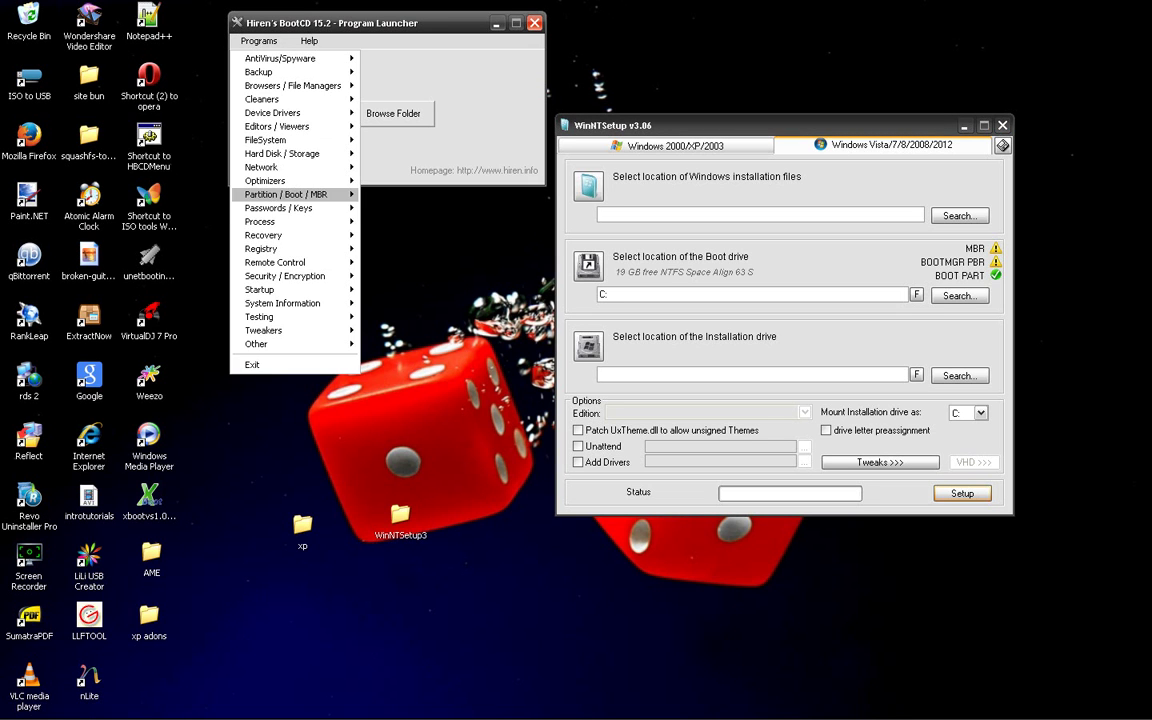
pyautogui.moveTo(285, 194)
pyautogui.click(427, 343)
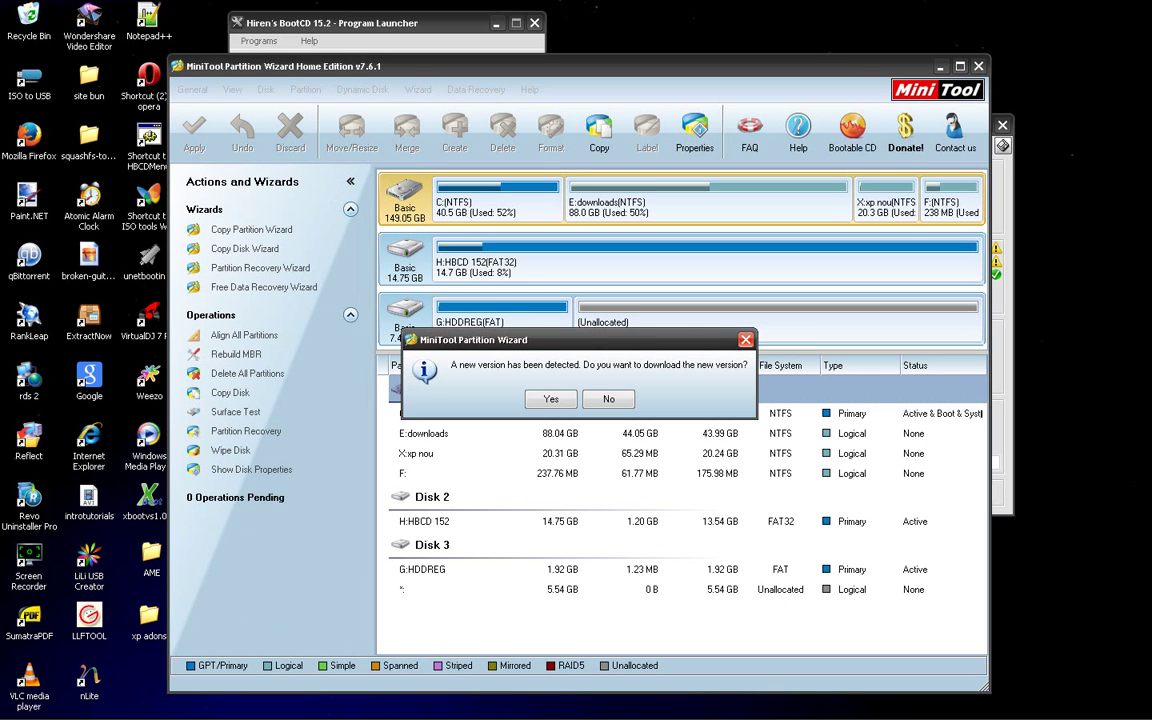
# Decline the new version download in Partition Wizard and view the operations available for the xp nou (X:) partition.
pyautogui.click(608, 398)
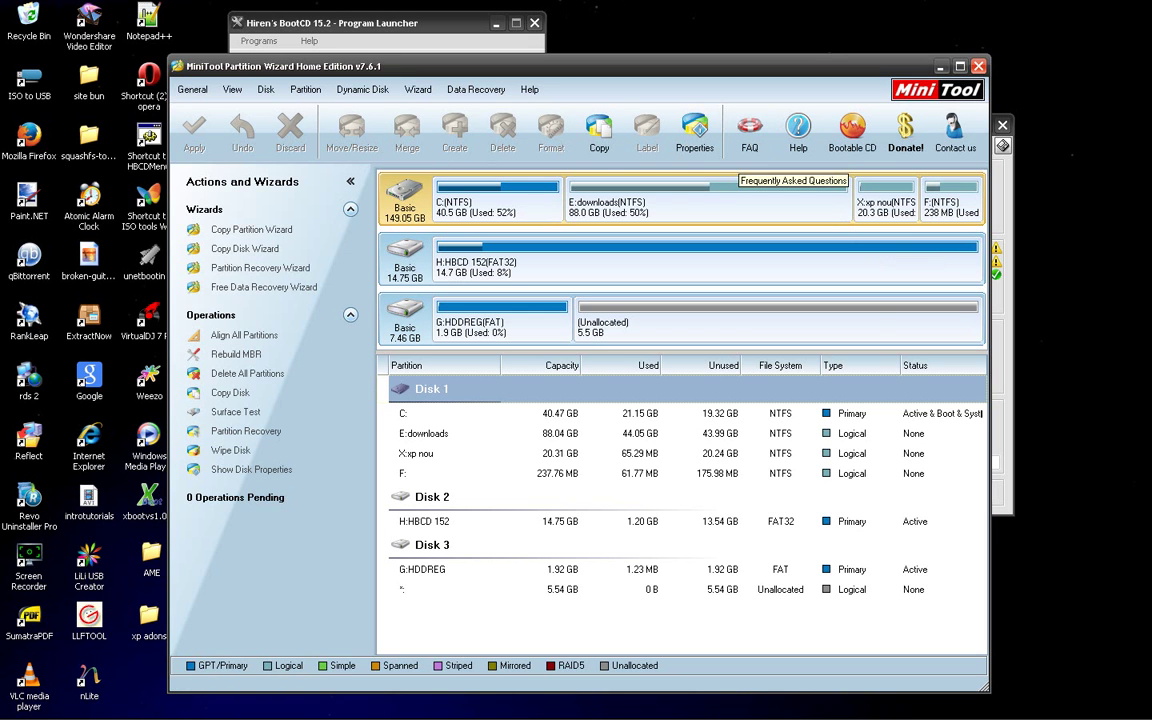
pyautogui.rightClick(878, 198)
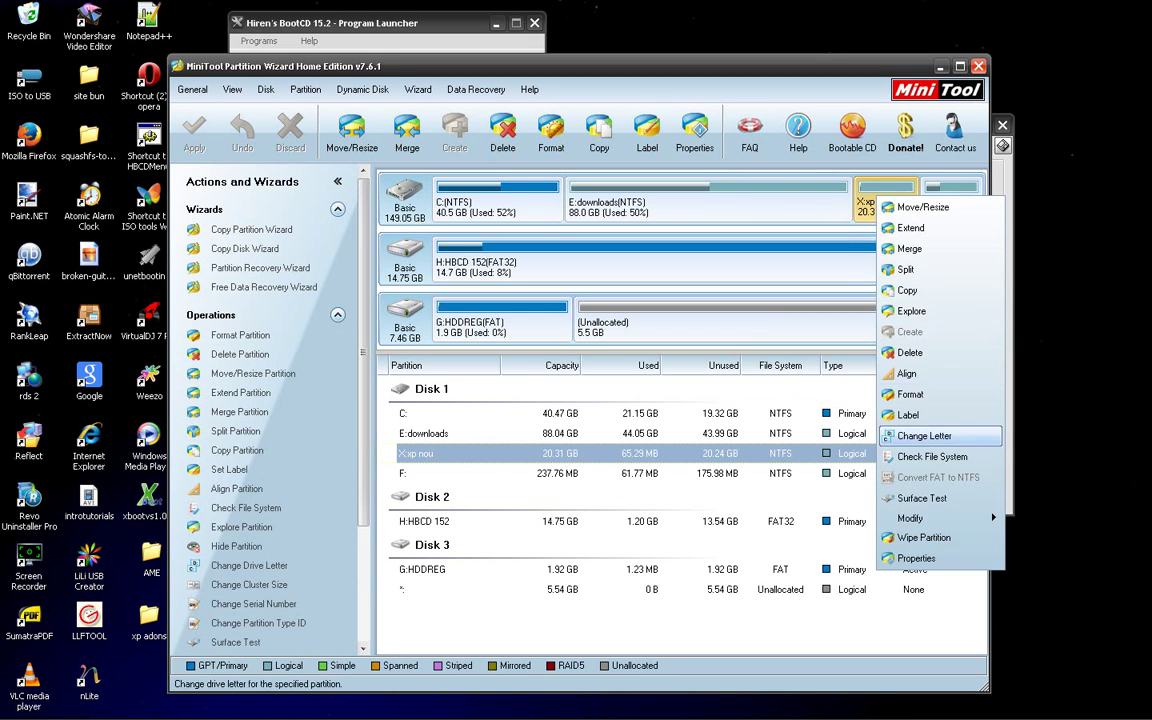
pyautogui.click(688, 497)
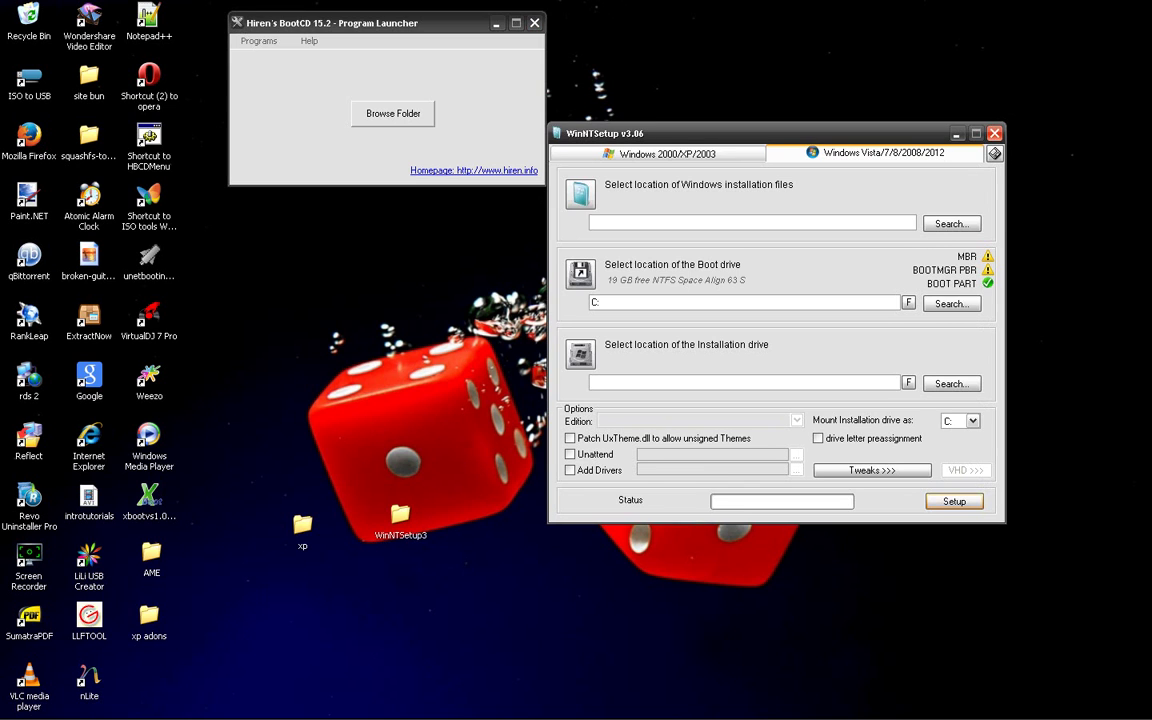
# Compare the two Windows version pages in WinNTSetup and settle on the Windows 2000/XP/2003 setup.
pyautogui.click(667, 153)
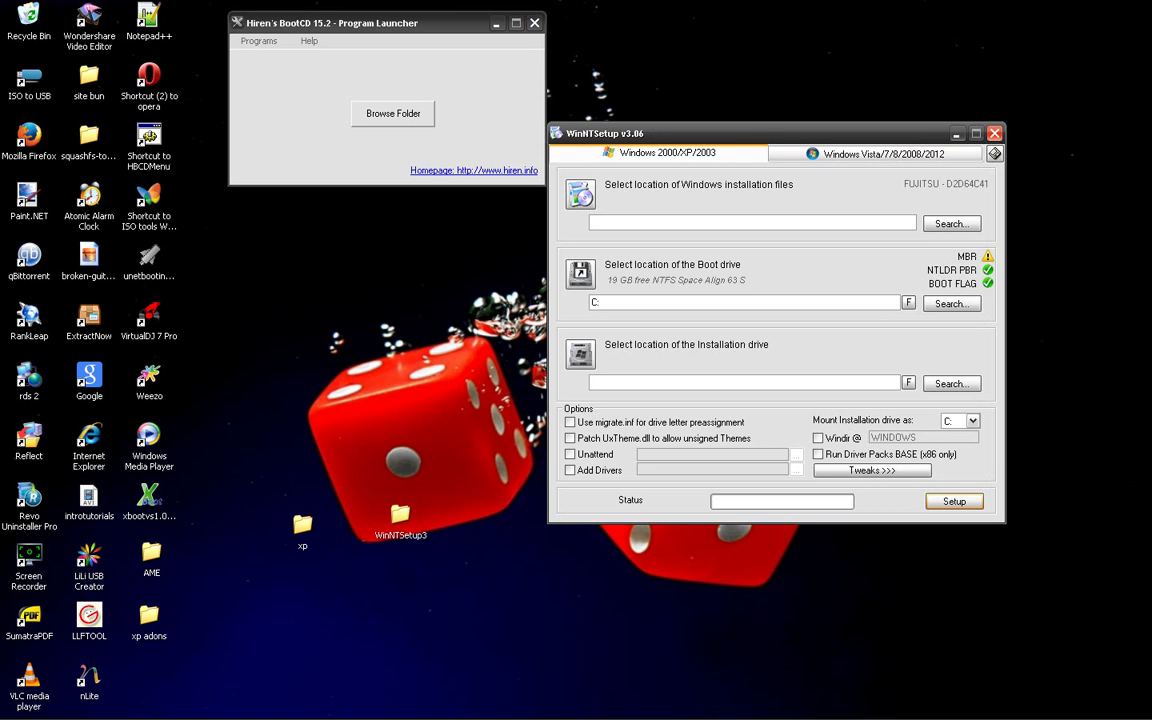
pyautogui.click(875, 153)
pyautogui.click(667, 153)
pyautogui.click(875, 153)
pyautogui.press('Left')
# Start choosing the Windows installation files folder, expanding Local Disk (C:) and Documents and Settings down to the user's profile folder.
pyautogui.click(951, 223)
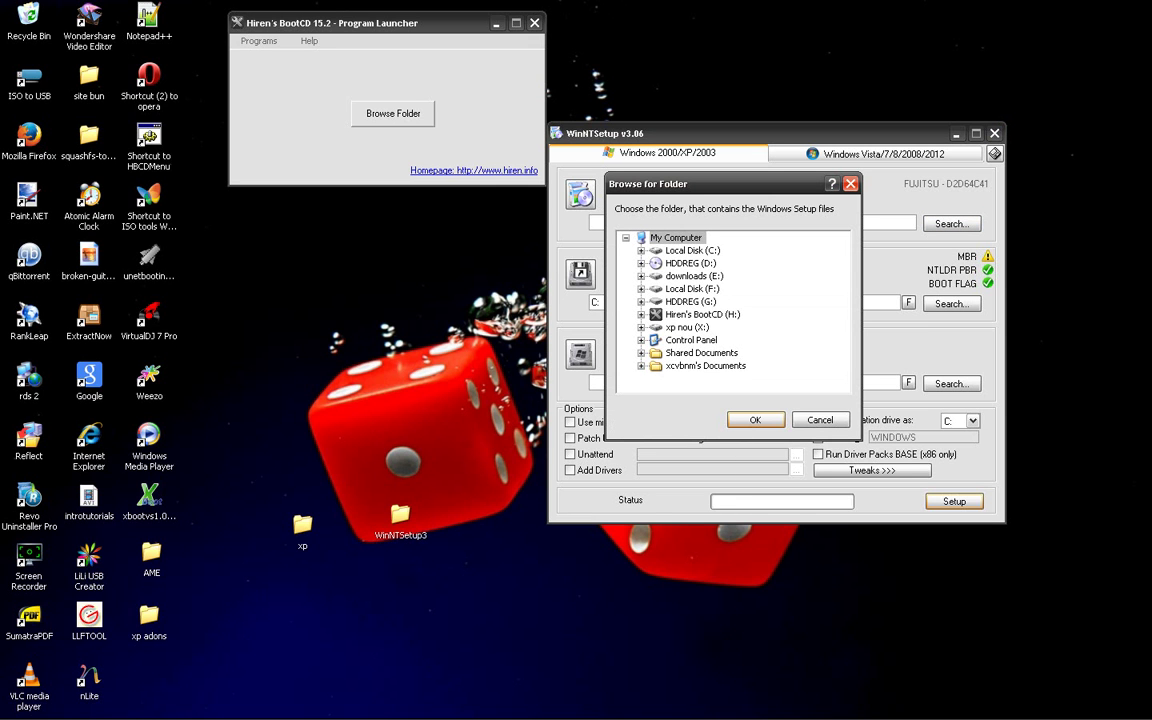
pyautogui.press('Down')
pyautogui.press('Right')
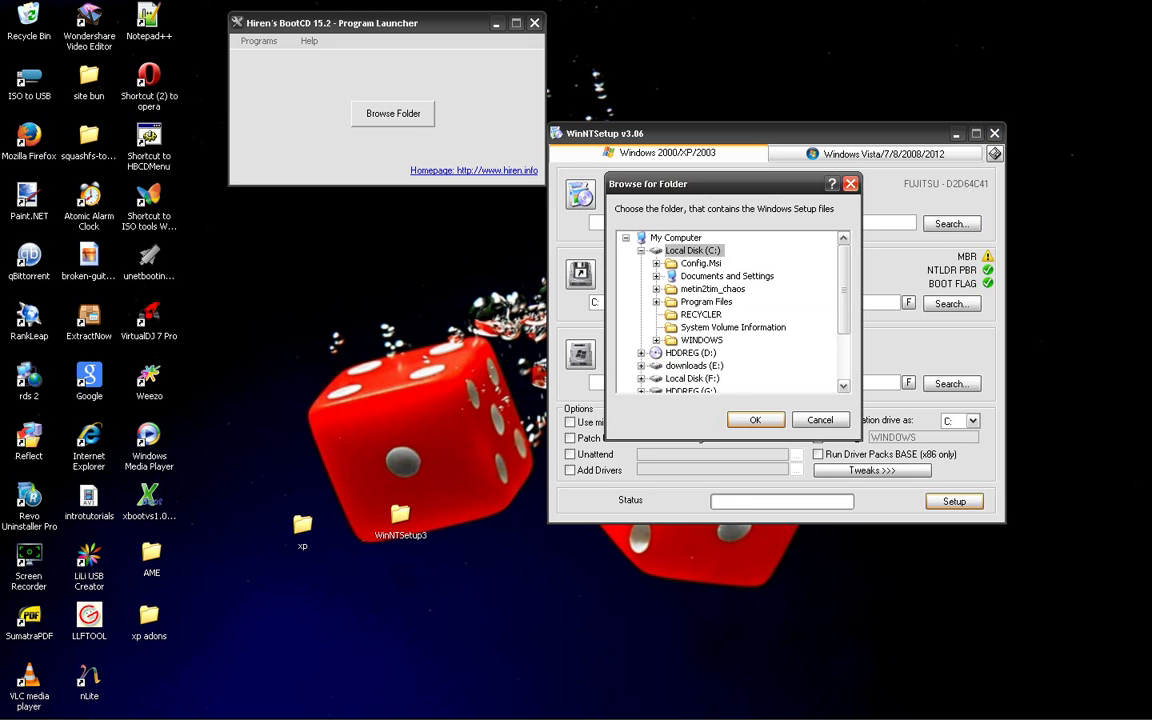
pyautogui.press('Down')
pyautogui.press('Down')
pyautogui.press('Right')
pyautogui.press('Down')
pyautogui.press('Down')
pyautogui.press('Down')
pyautogui.press('Down')
pyautogui.press('Down')
pyautogui.press('Down')
pyautogui.press('Down')
pyautogui.press('Right')
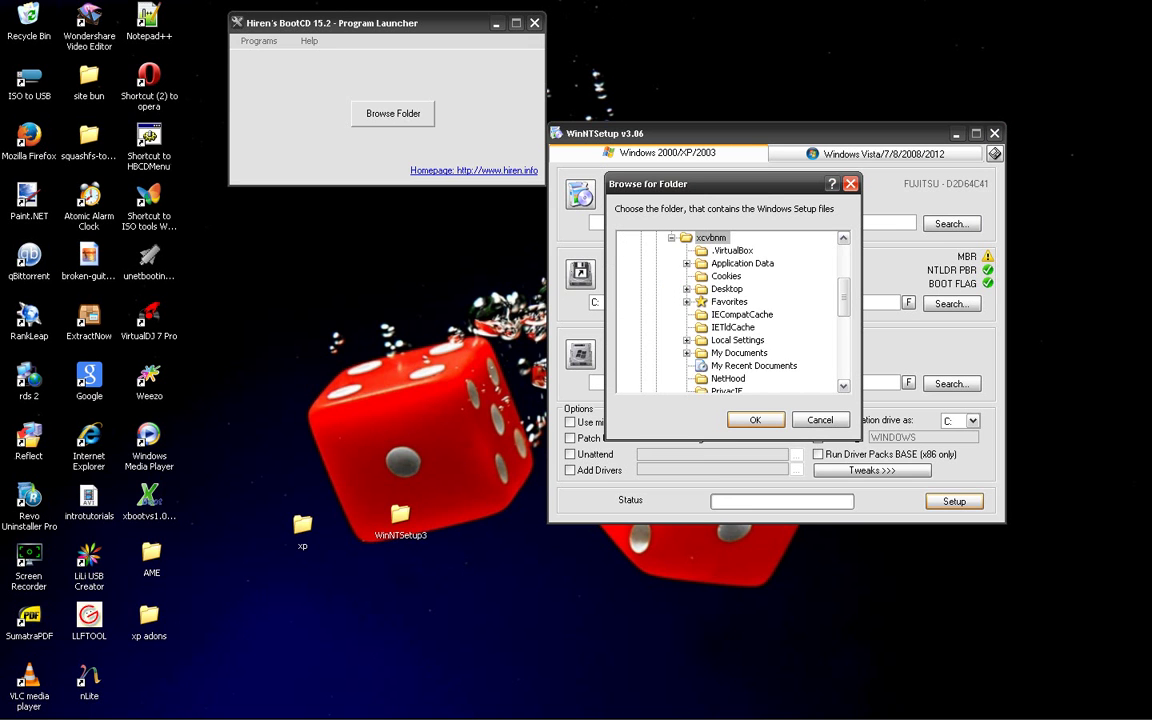
# Set the xp folder inside the profile's Desktop folder as the location of the Windows installation files.
pyautogui.press('Down')
pyautogui.press('Down')
pyautogui.press('Down')
pyautogui.press('Down')
pyautogui.press('Right')
pyautogui.press('Down')
pyautogui.press('Down')
pyautogui.press('Down')
pyautogui.press('Down')
pyautogui.press('Down')
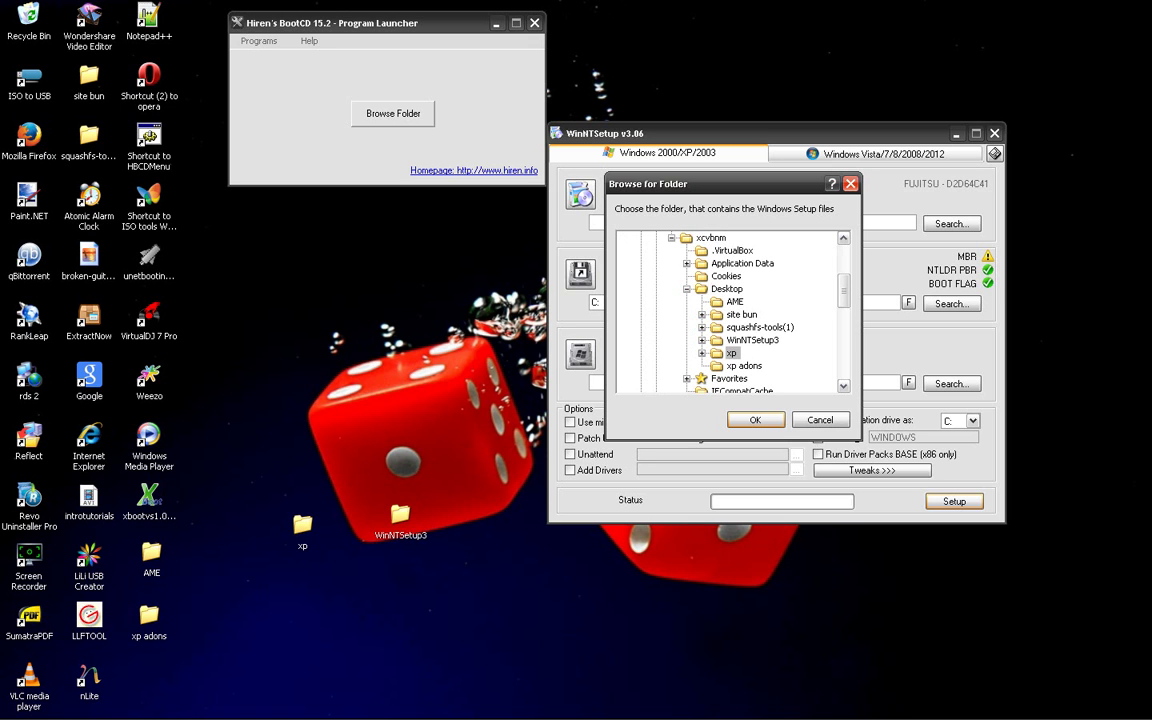
pyautogui.press('Return')
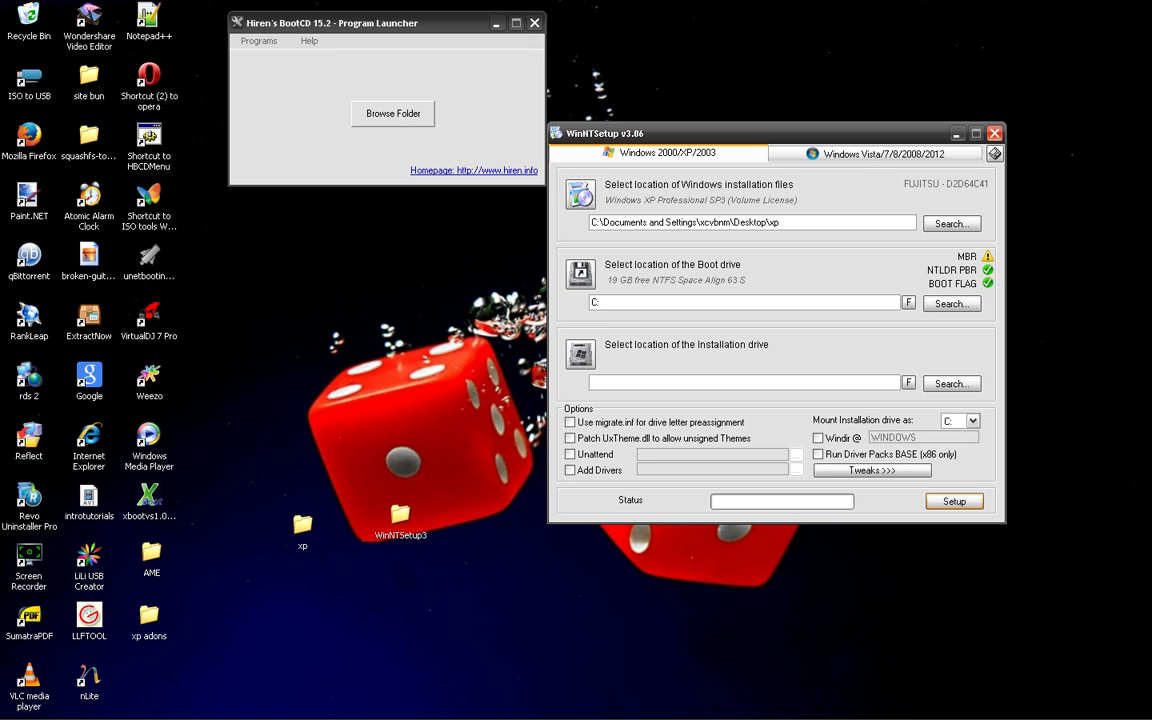
# Set the installation drive to xp nou (X:).
pyautogui.click(951, 383)
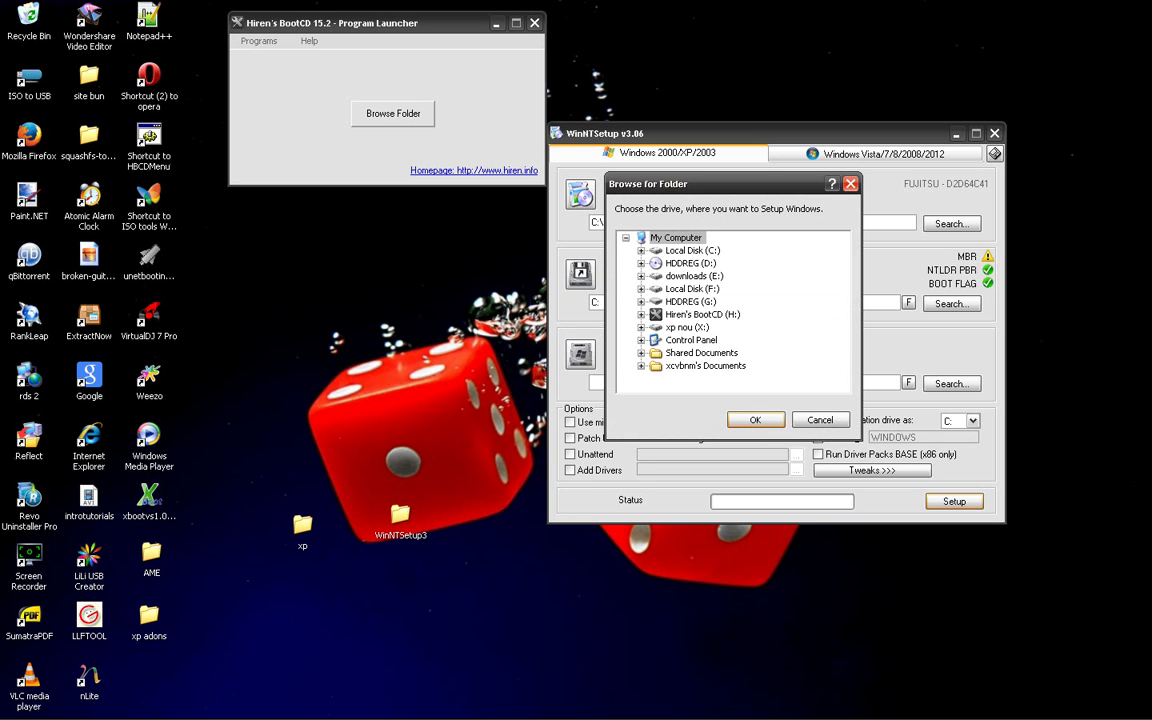
pyautogui.click(687, 327)
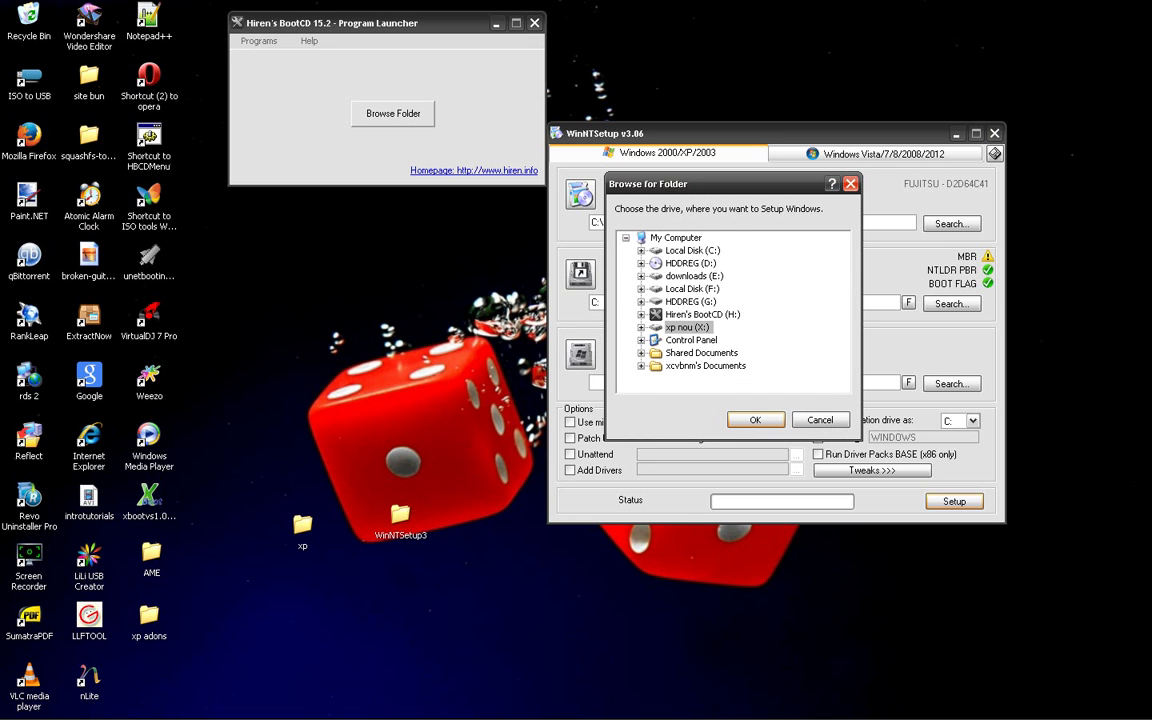
pyautogui.press('Return')
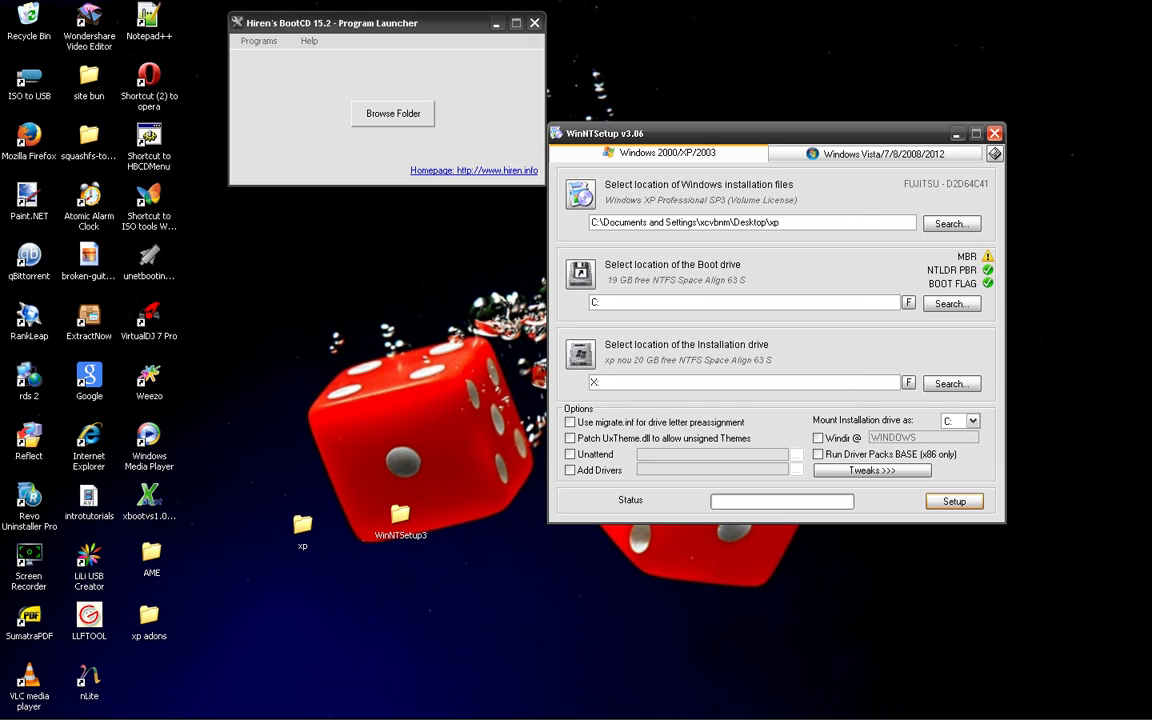
# Try xp nou (X:) as the boot drive to check its boot status indicators.
pyautogui.click(950, 303)
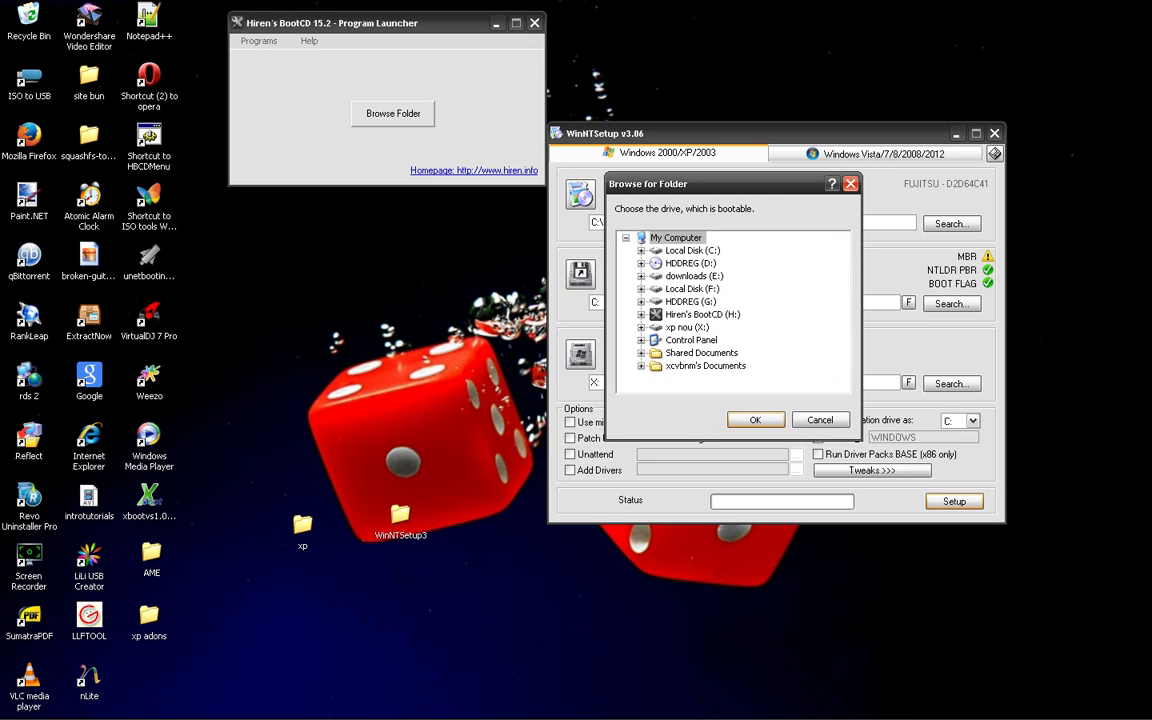
pyautogui.click(687, 327)
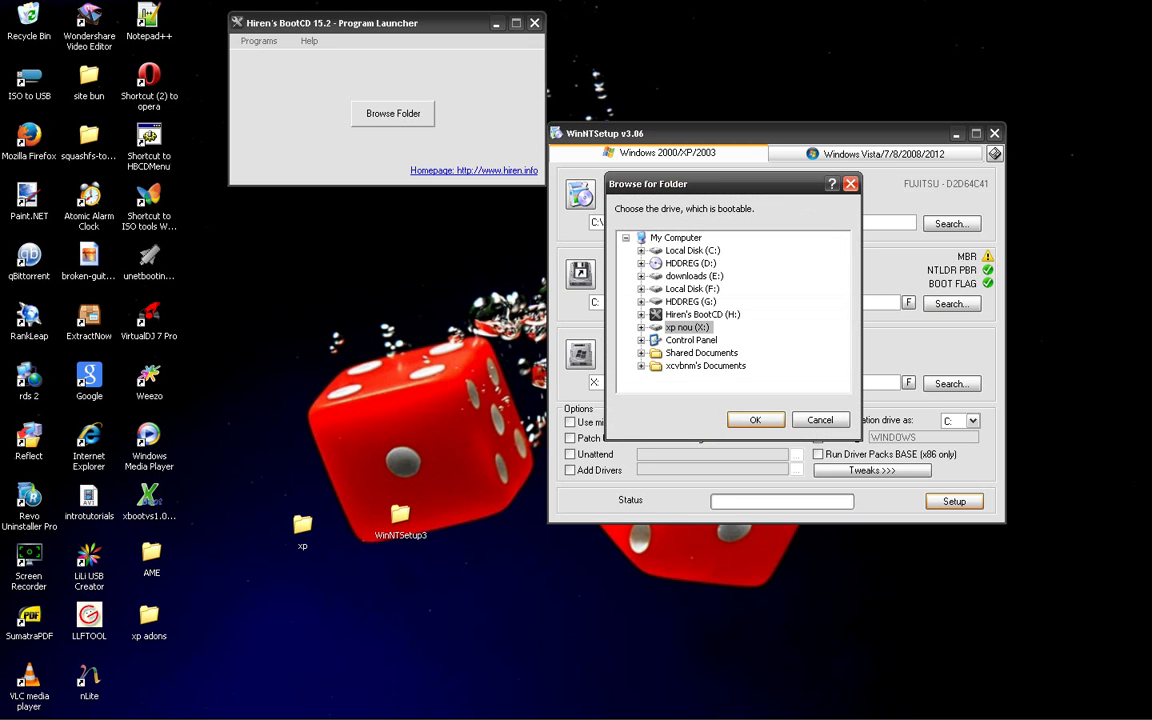
pyautogui.press('Return')
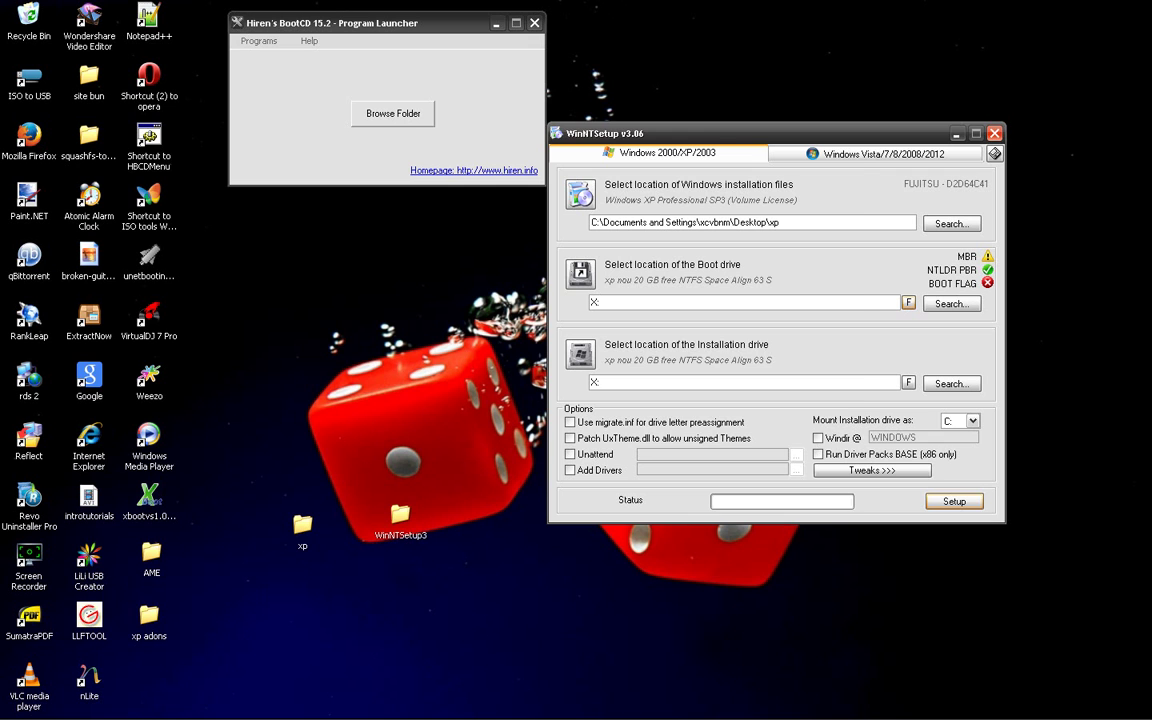
# Set the boot drive back to Local Disk (C:).
pyautogui.click(950, 303)
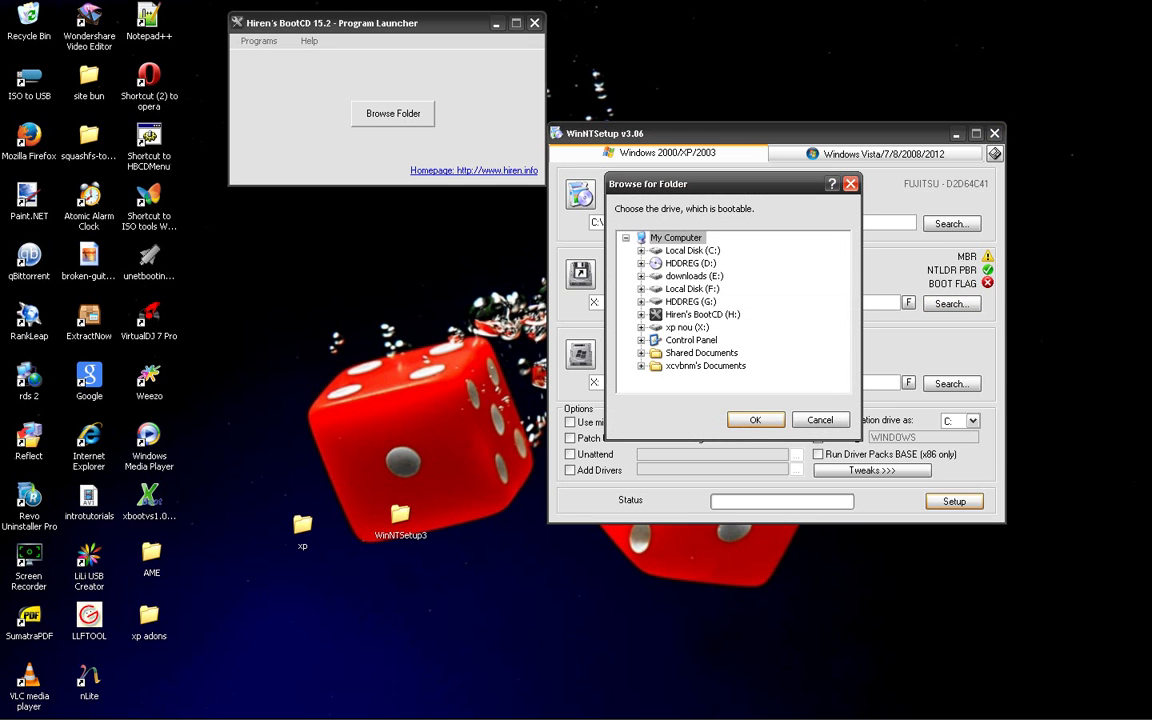
pyautogui.click(692, 250)
pyautogui.press('Return')
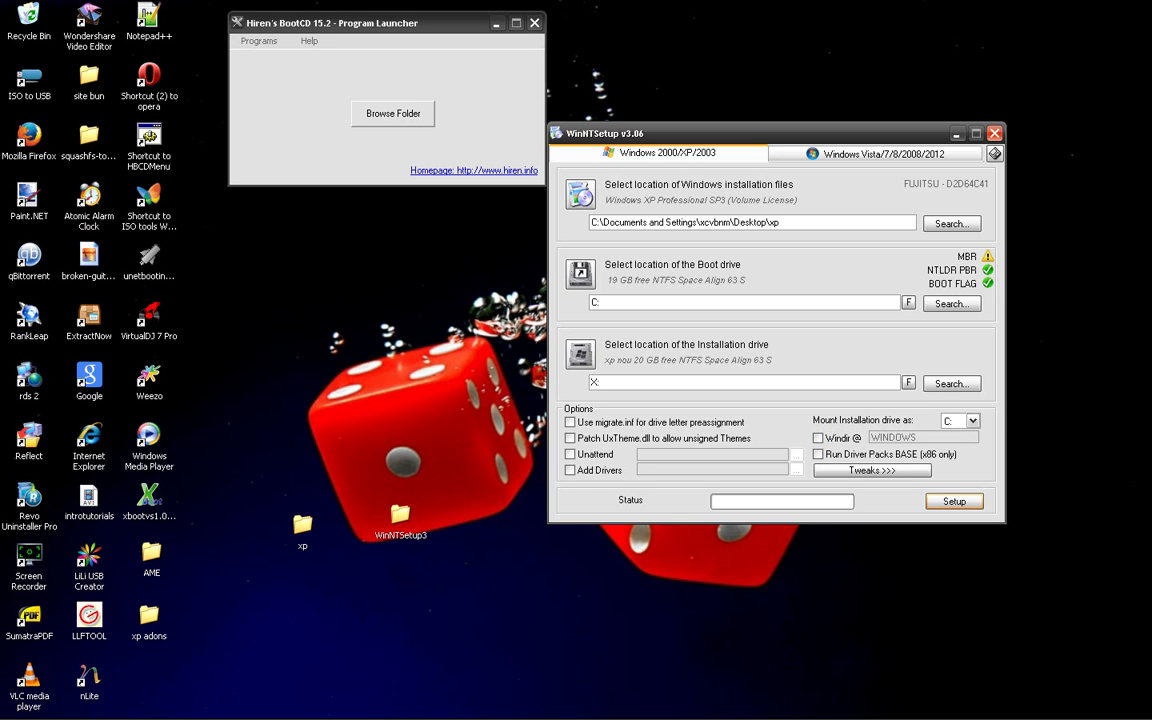
# Enable the UxTheme.dll patch for unsigned themes, and show the Add Drivers folder selection without choosing a folder.
pyautogui.click(570, 438)
pyautogui.click(570, 470)
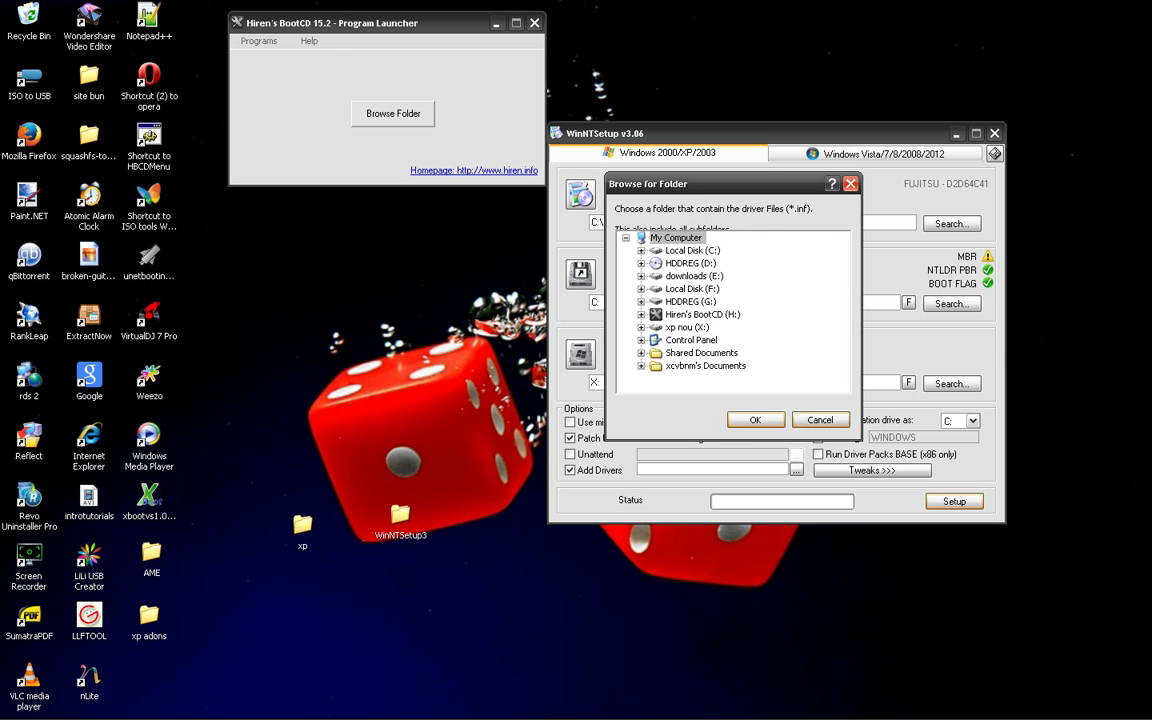
pyautogui.click(820, 419)
# Launch Smart Driver Backup from the device driver tools in the Hiren's BootCD launcher.
pyautogui.click(258, 40)
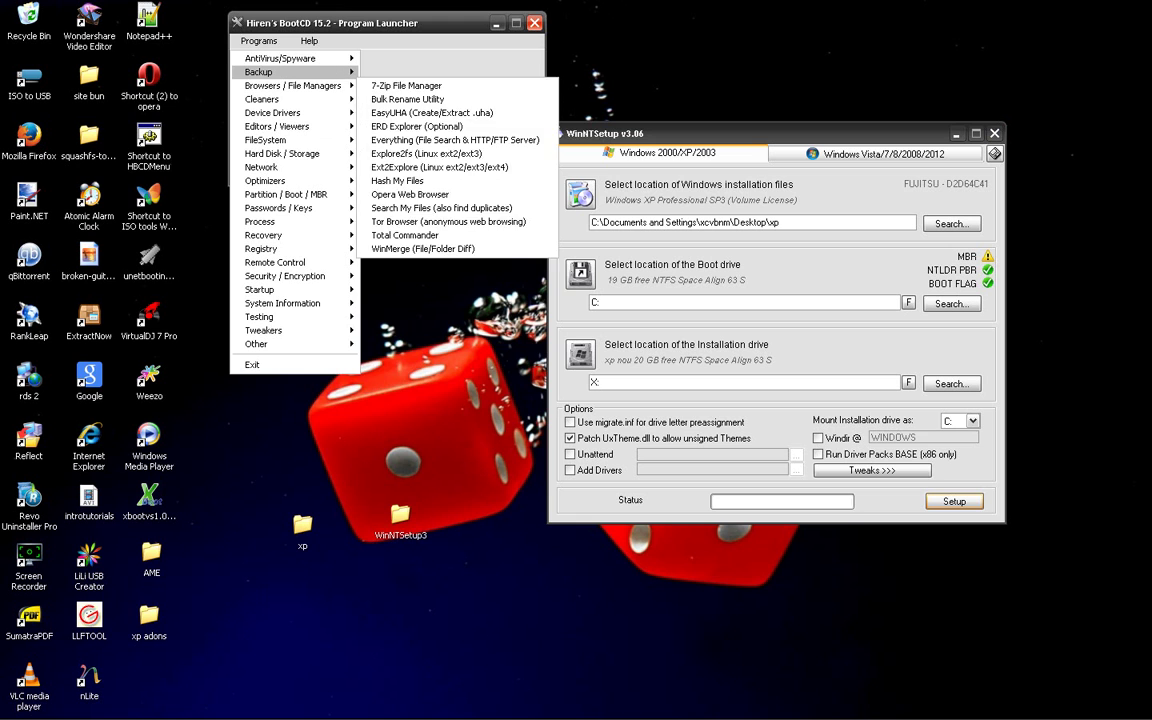
pyautogui.moveTo(293, 72)
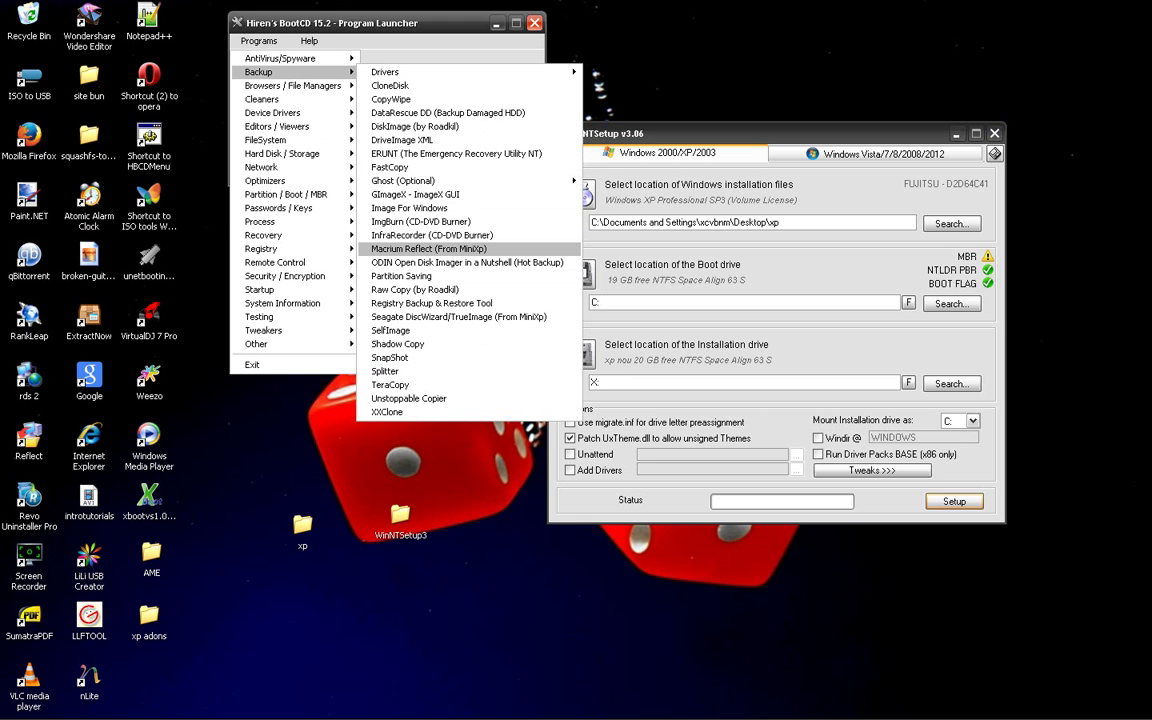
pyautogui.moveTo(285, 235)
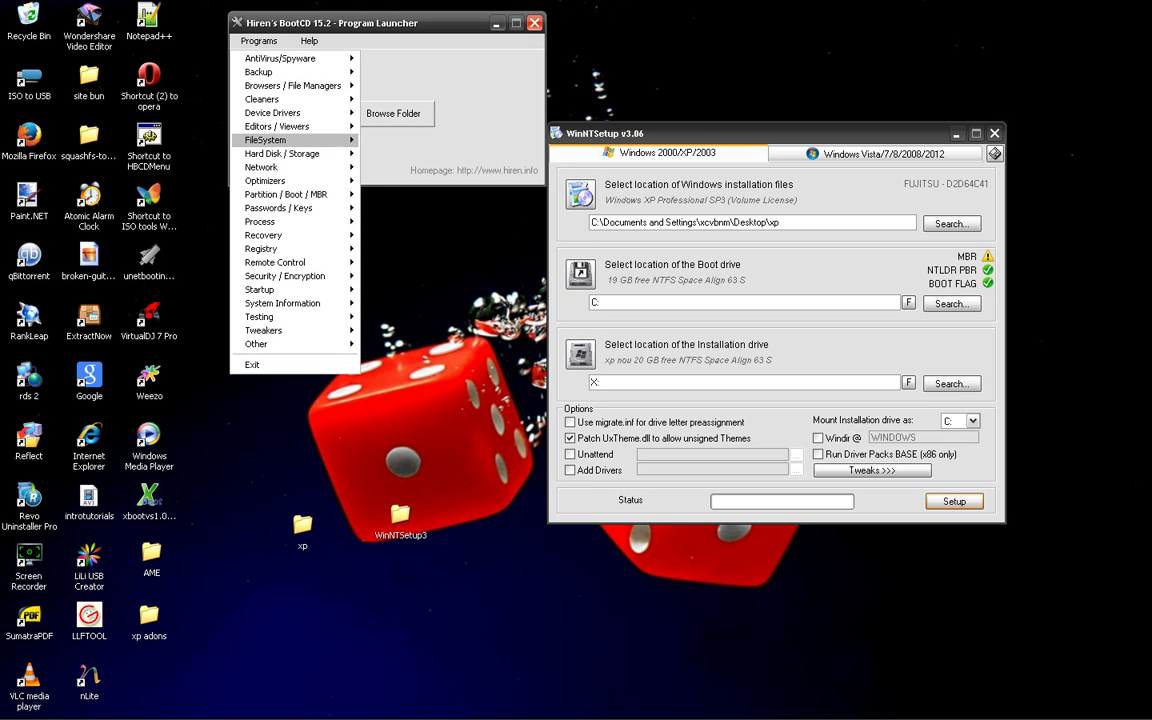
pyautogui.moveTo(258, 72)
pyautogui.moveTo(282, 153)
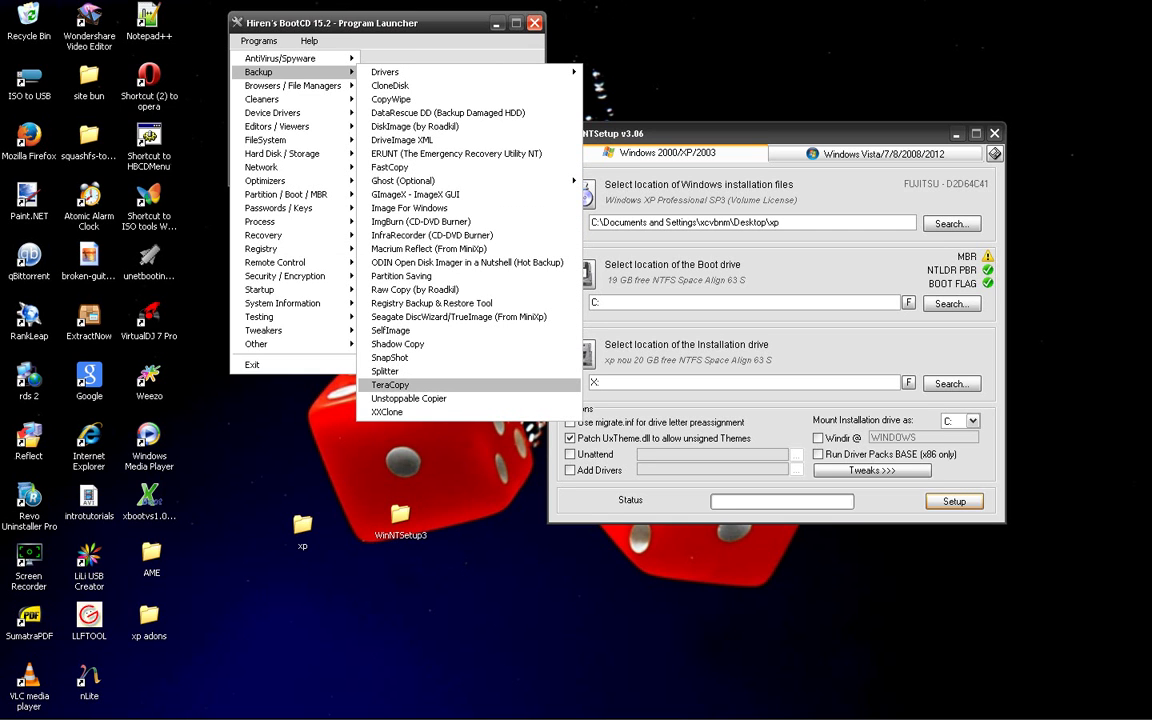
pyautogui.moveTo(262, 99)
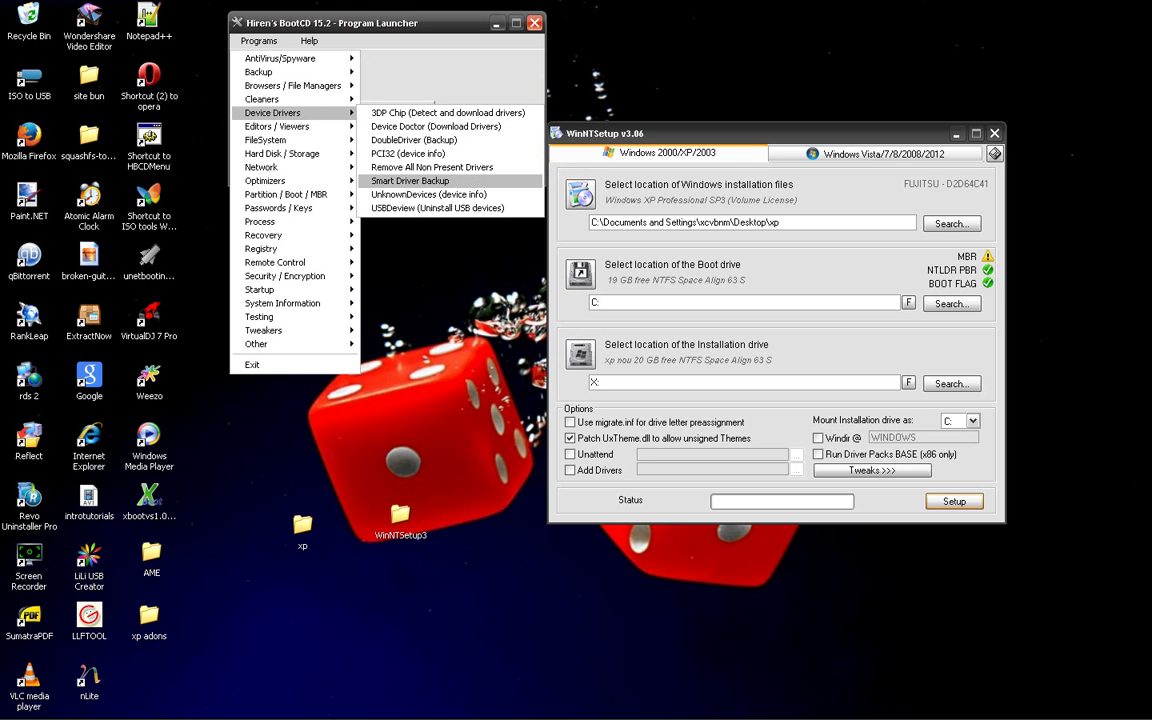
pyautogui.click(410, 180)
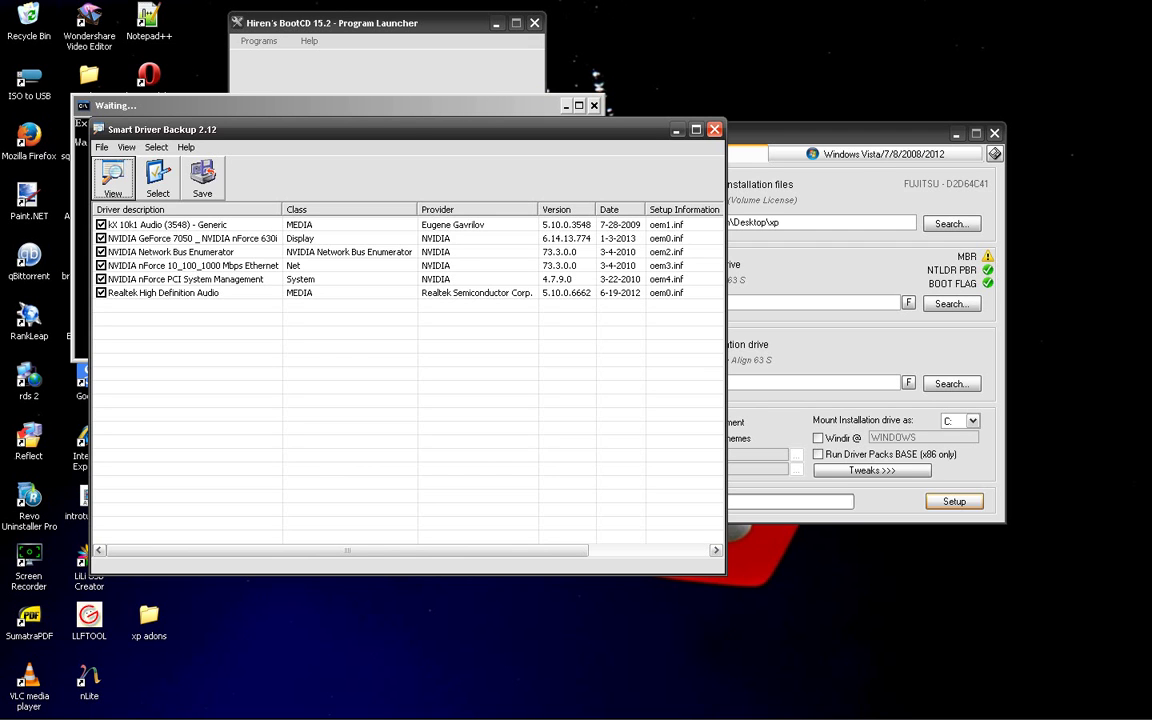
# Back up all the checked drivers to the Desktop and move the Smart Driver Backup and console windows off the saved folders.
pyautogui.click(101, 147)
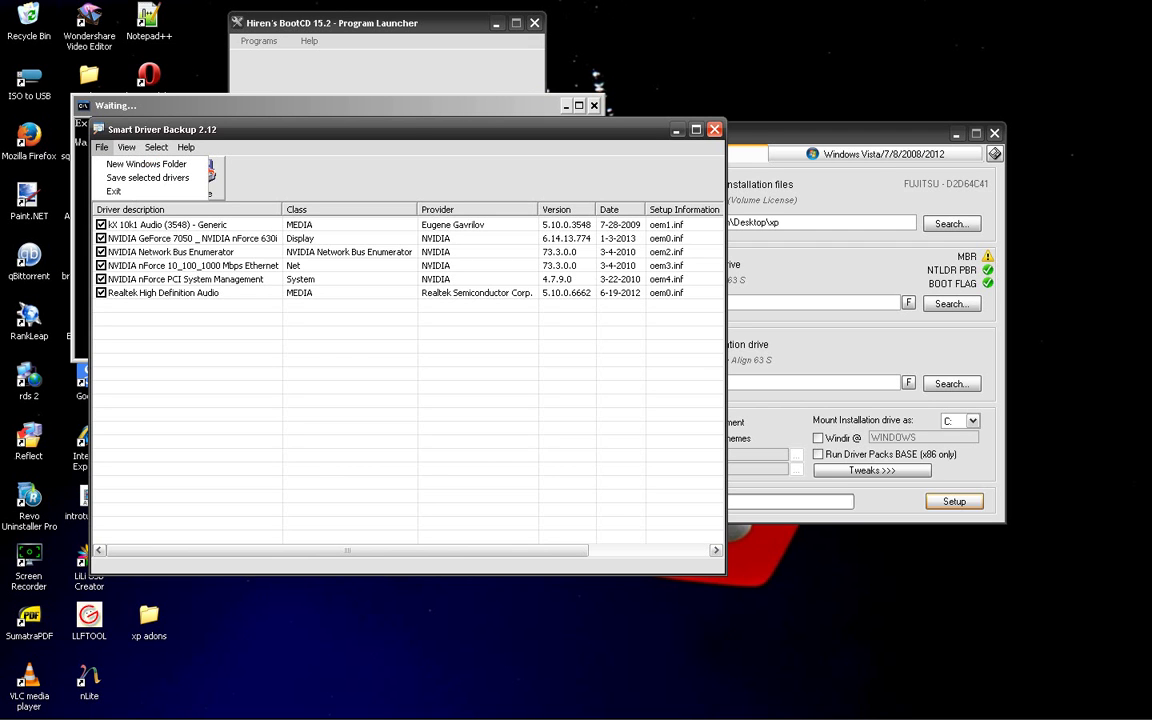
pyautogui.moveTo(186, 147)
pyautogui.click(202, 178)
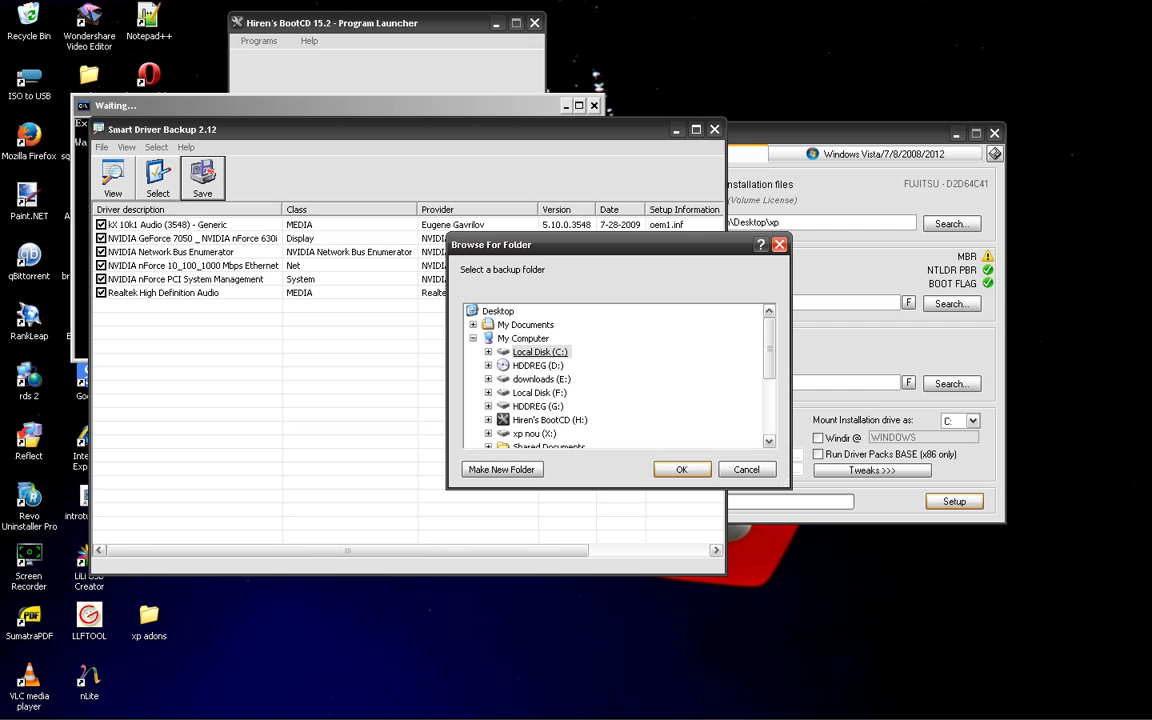
pyautogui.click(497, 311)
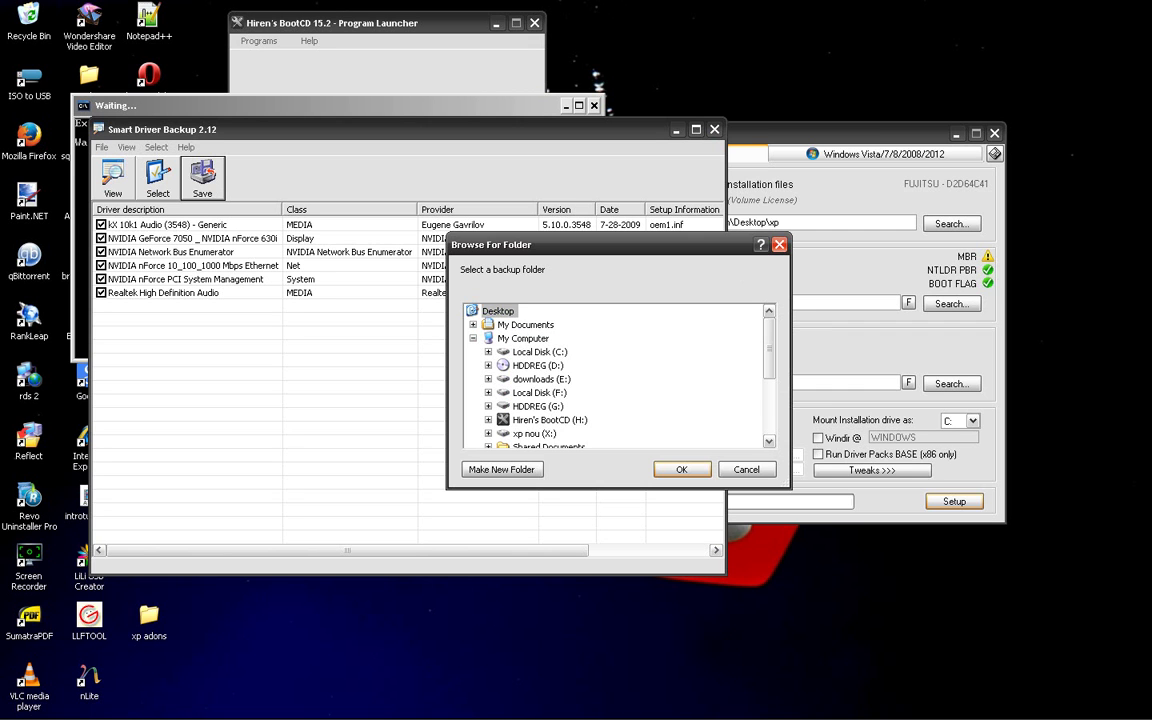
pyautogui.press('Return')
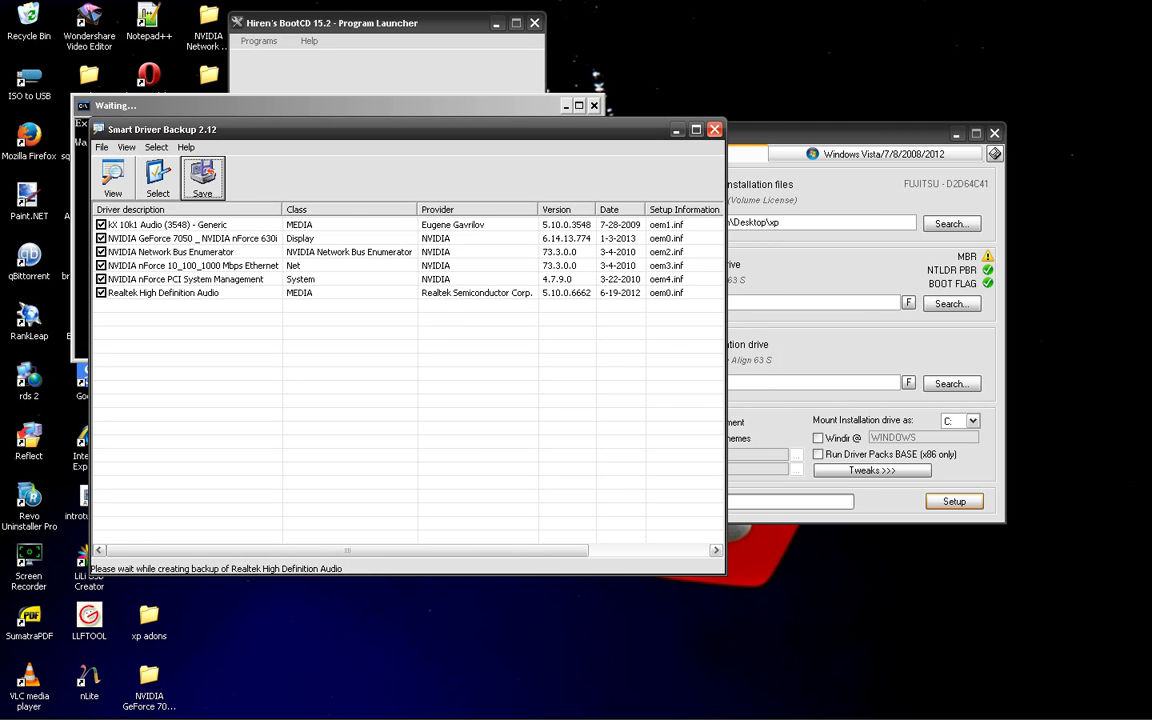
pyautogui.moveTo(400, 129); pyautogui.dragTo(923, 88)
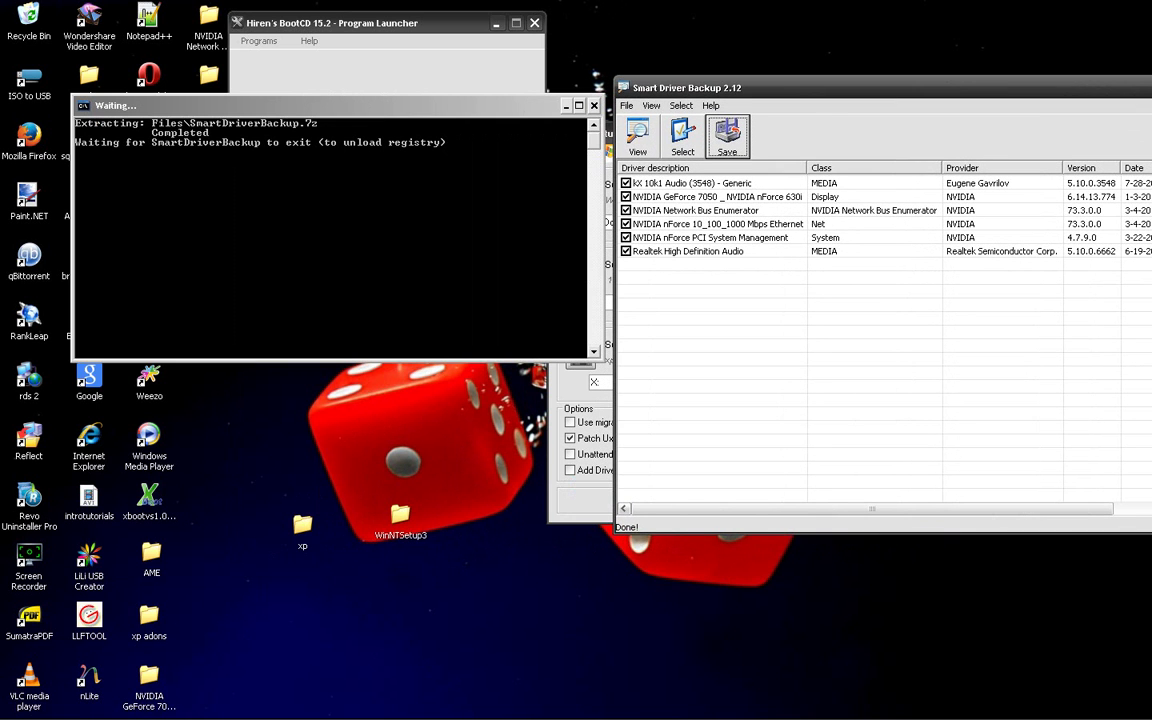
pyautogui.moveTo(331, 105); pyautogui.dragTo(630, 115)
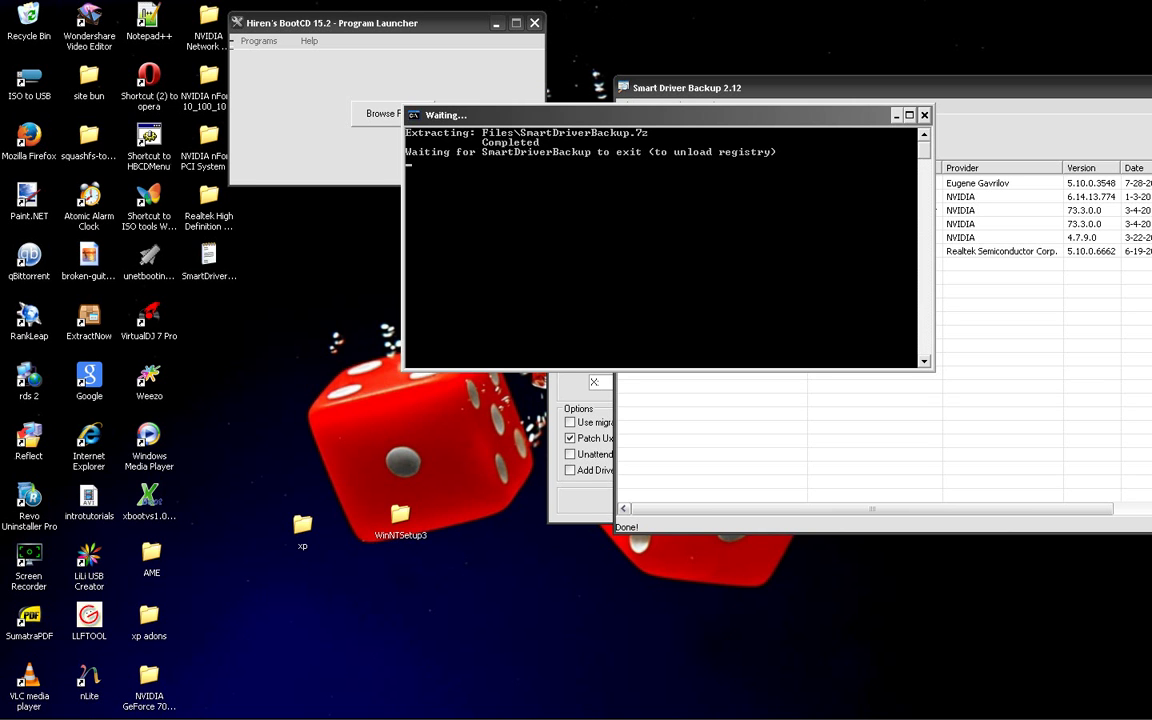
# Look inside the Realtek High Definition Audio backup folder, review Smart Driver Backup's driver selection options, and close both windows.
pyautogui.doubleClick(205, 200)
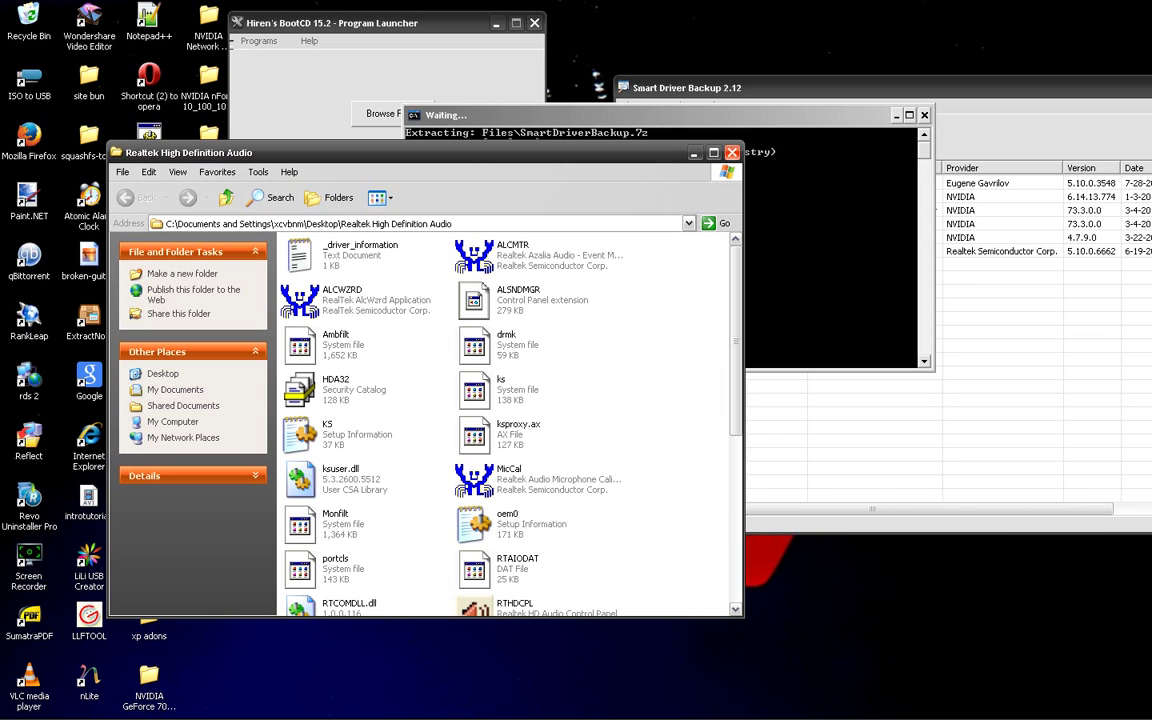
pyautogui.hotkey('alt', 'F4')
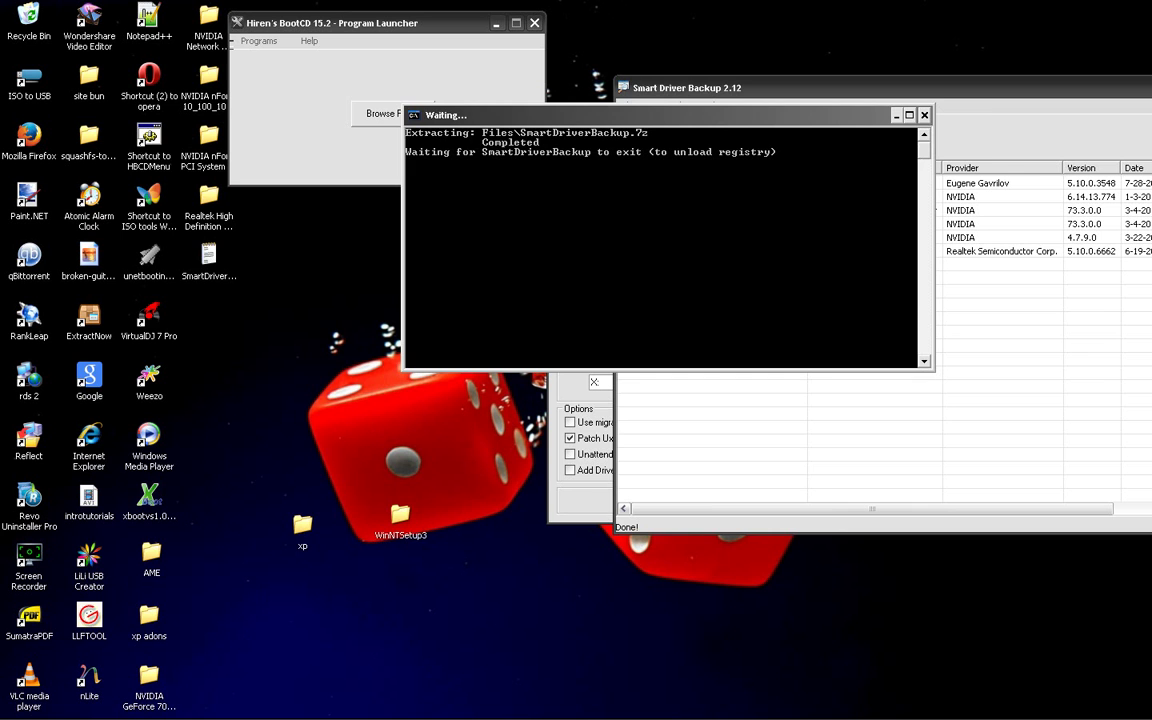
pyautogui.moveTo(880, 87); pyautogui.dragTo(619, 98)
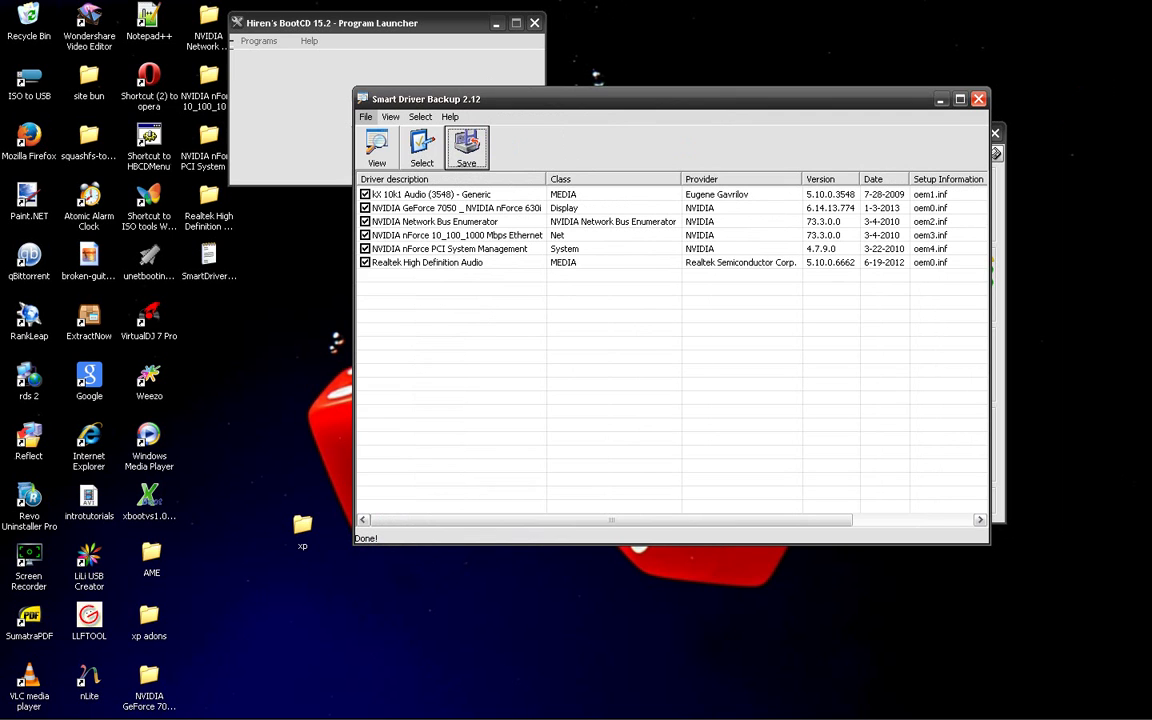
pyautogui.click(365, 116)
pyautogui.press('Right')
pyautogui.press('Right')
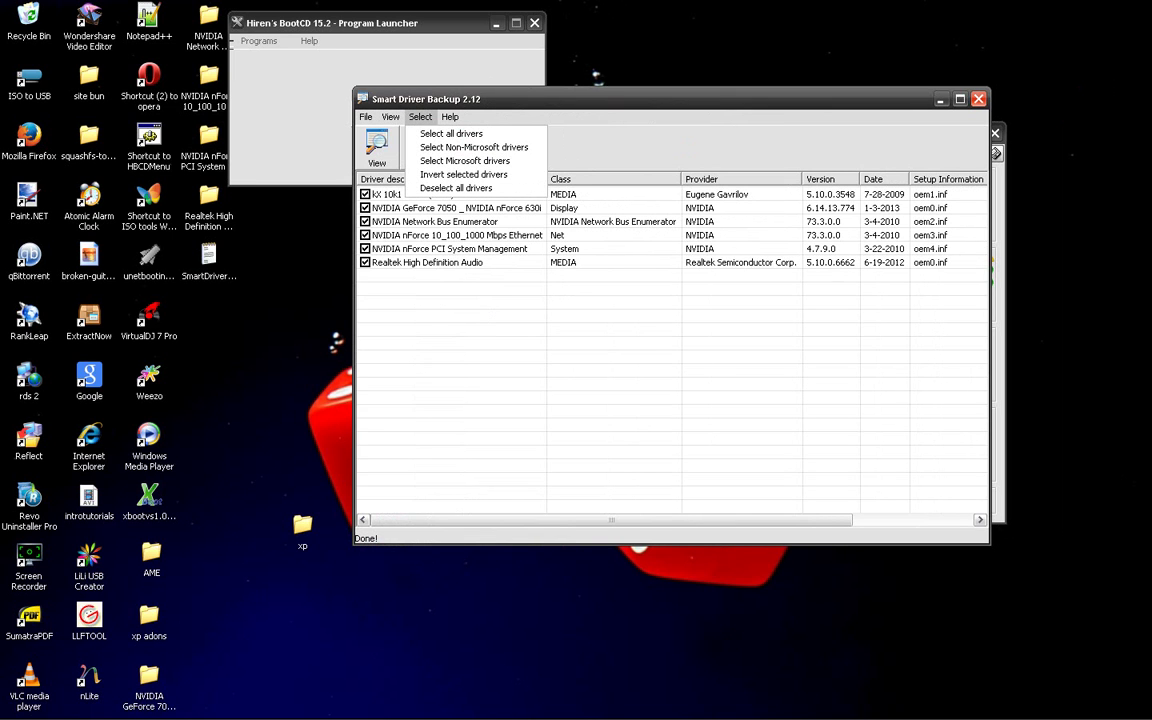
pyautogui.press('Right')
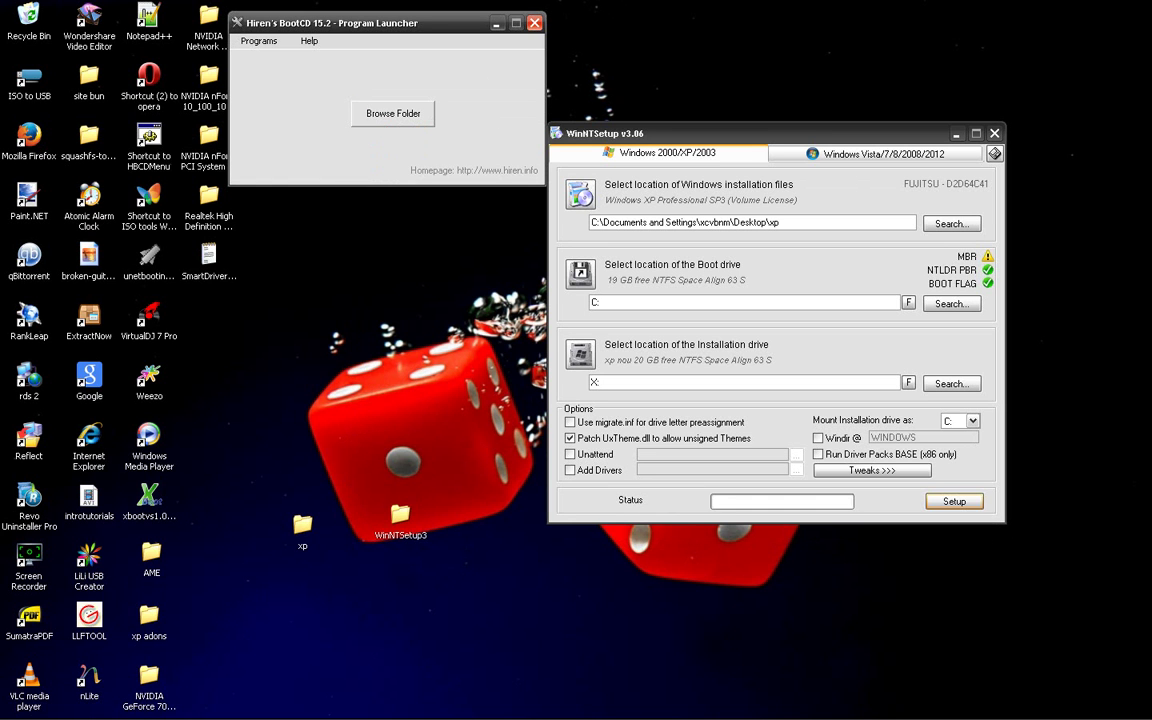
# Launch DoubleDriver (Backup) from the device driver tools in the Hiren's BootCD launcher.
pyautogui.click(259, 41)
pyautogui.press('Right')
pyautogui.press('Down')
pyautogui.press('Down')
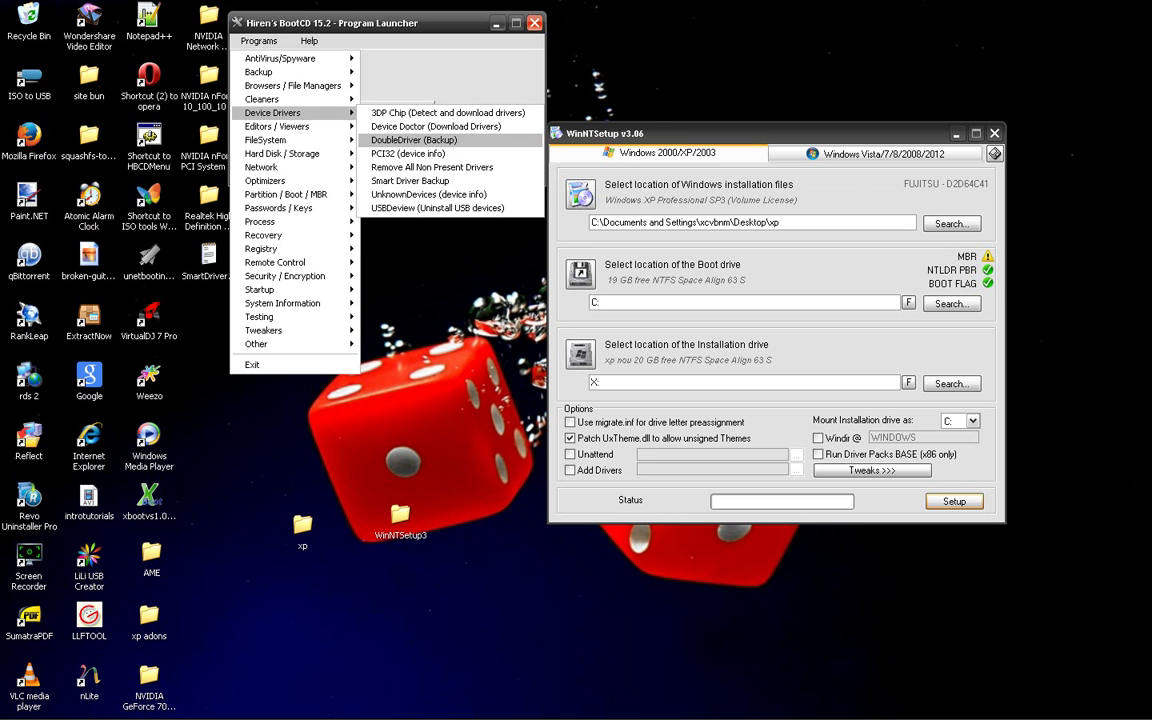
pyautogui.press('Return')
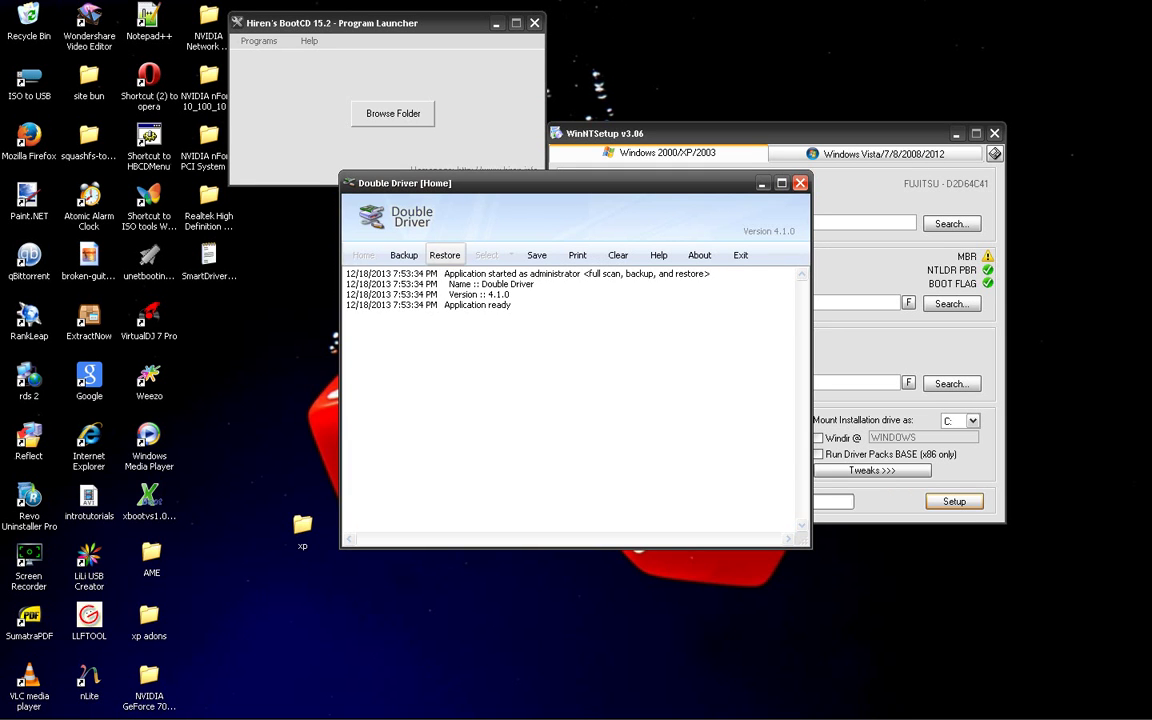
# Scan the current system for drivers to back up and review which entries in the list are checked.
pyautogui.click(404, 255)
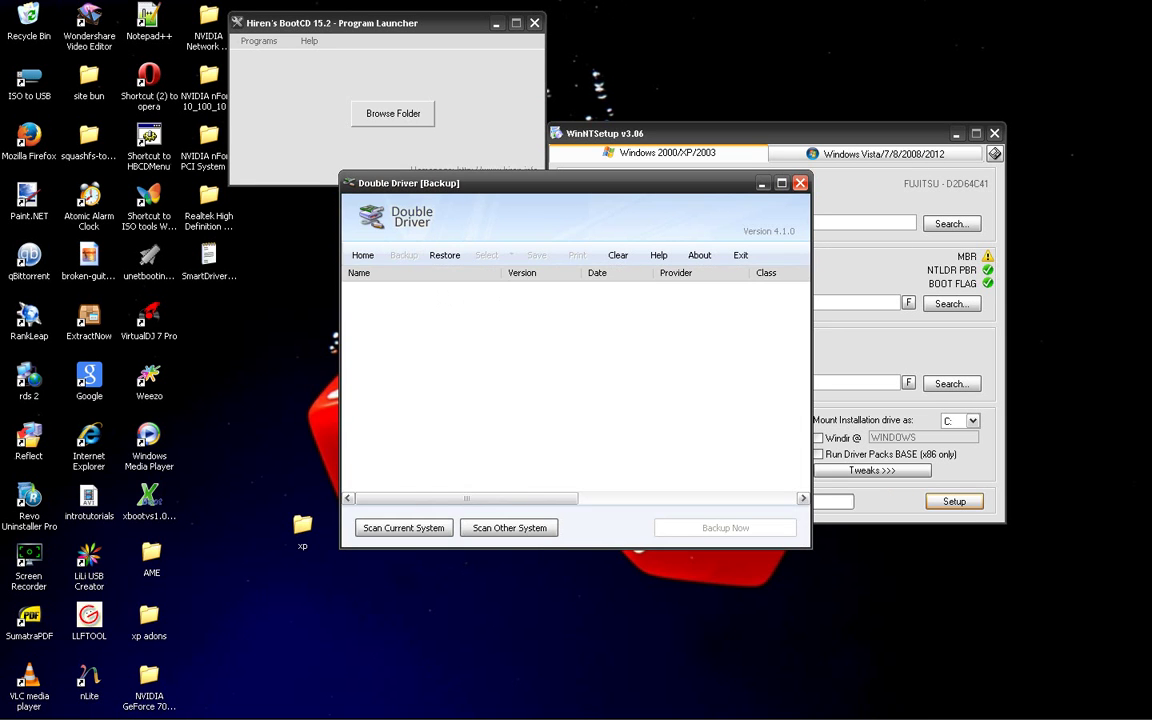
pyautogui.click(403, 527)
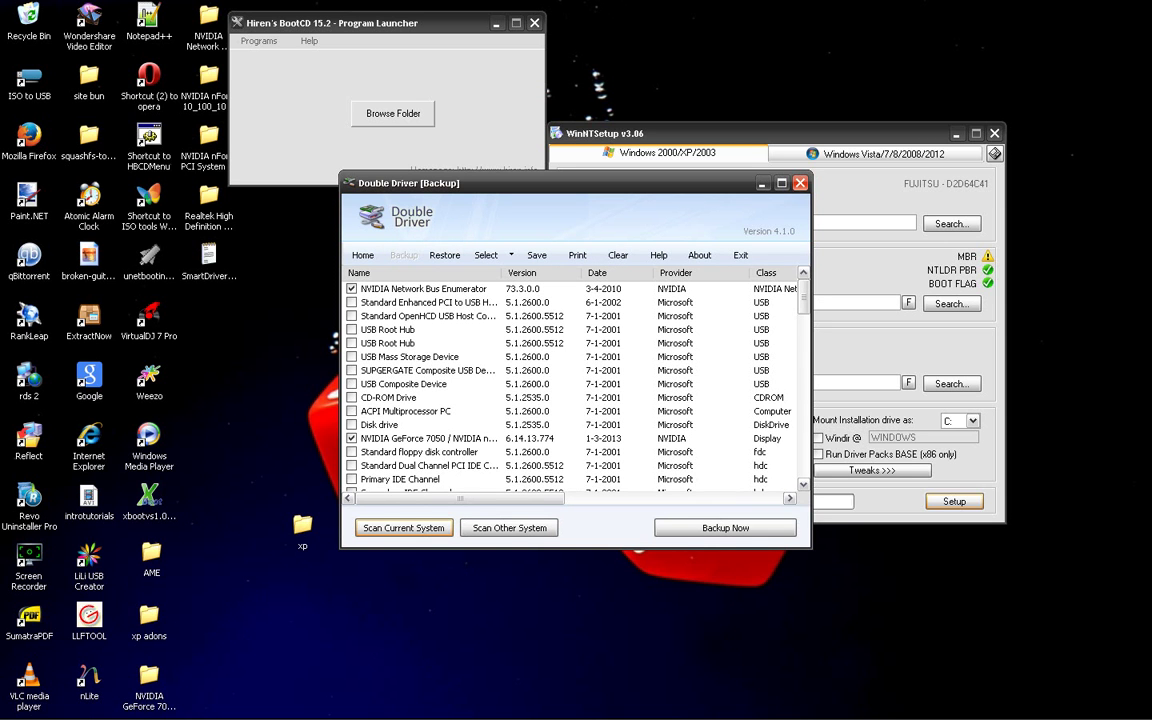
pyautogui.scroll(-8, 333, 345)
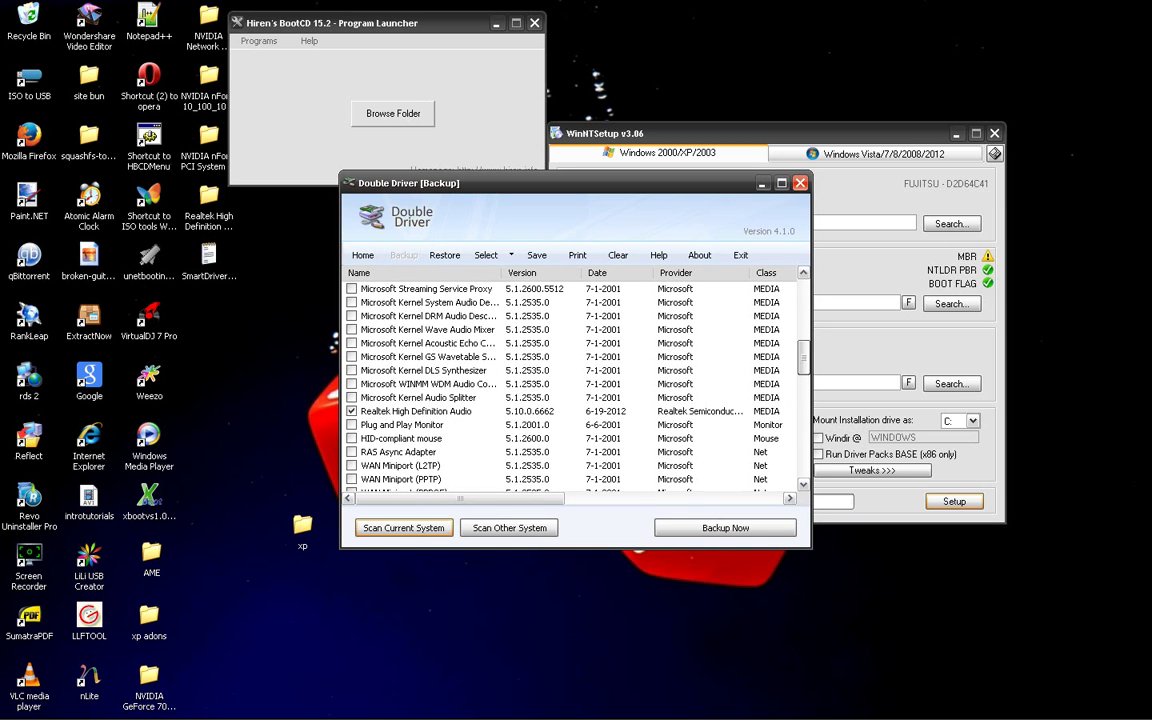
pyautogui.scroll(-10, 333, 345)
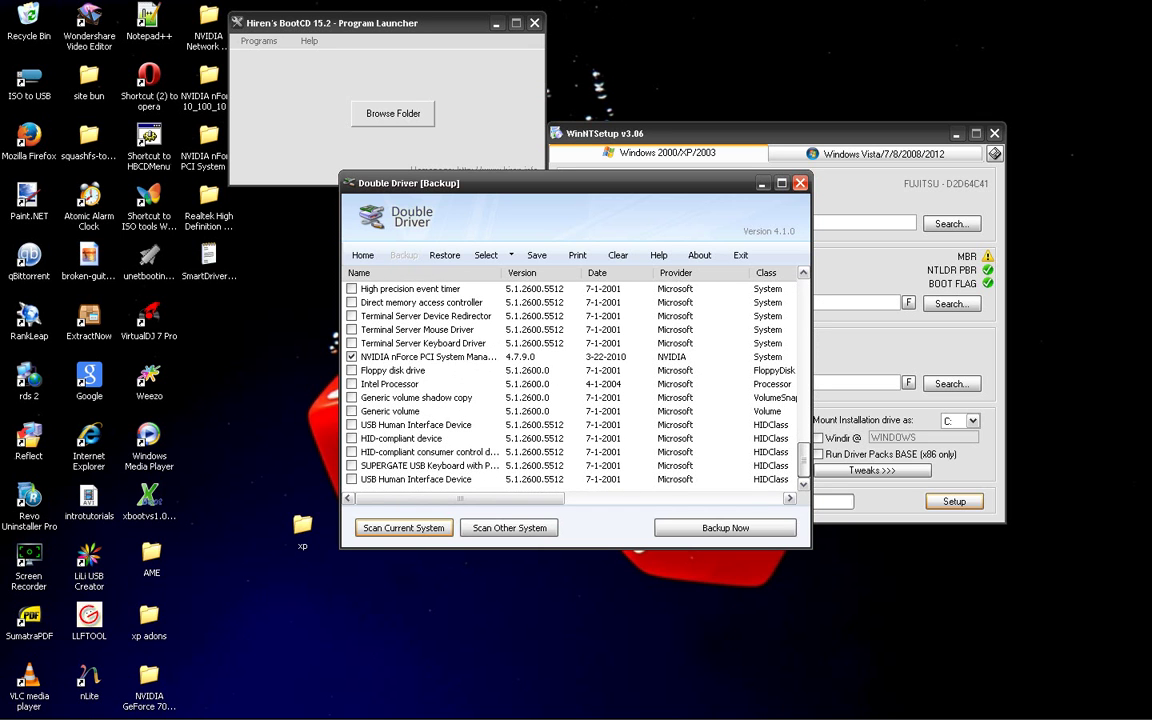
pyautogui.scroll(12, 333, 345)
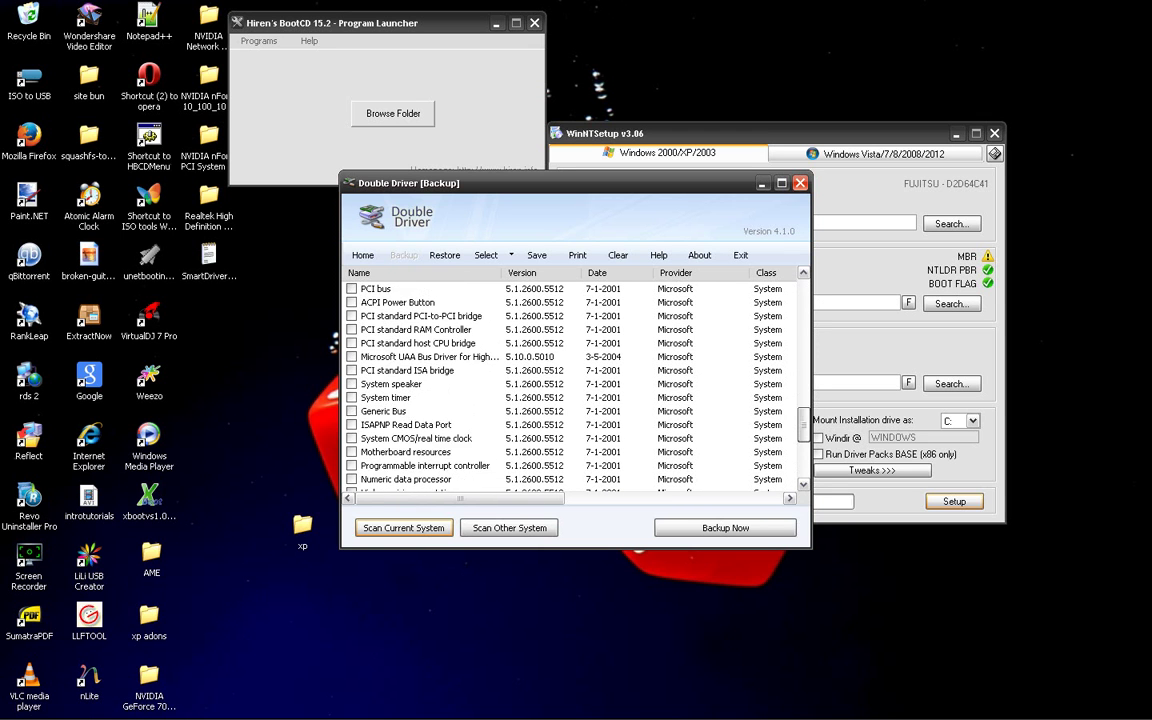
pyautogui.scroll(5, 333, 345)
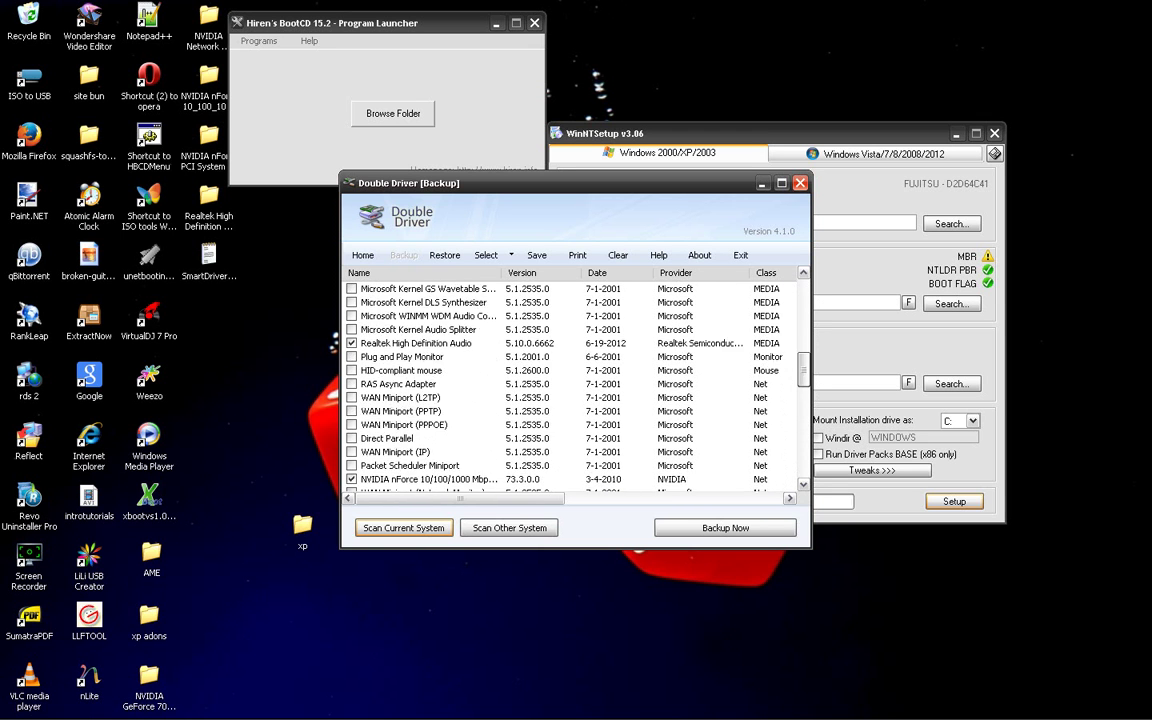
pyautogui.scroll(7, 333, 345)
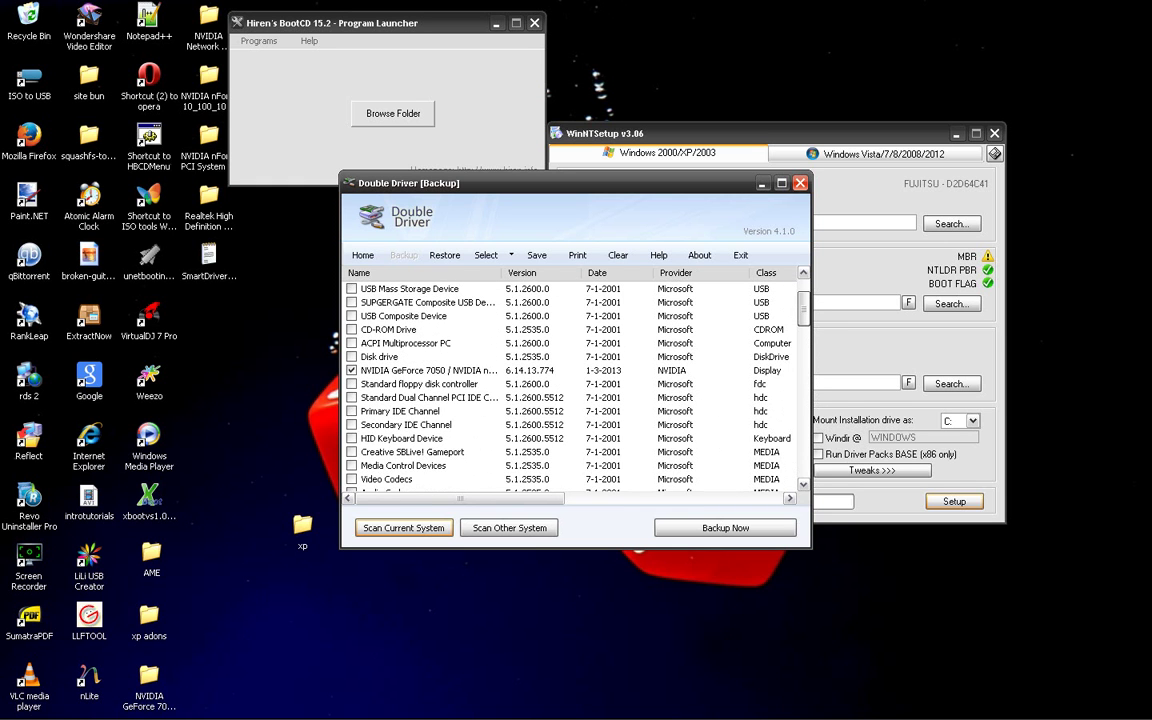
pyautogui.scroll(-20, 333, 345)
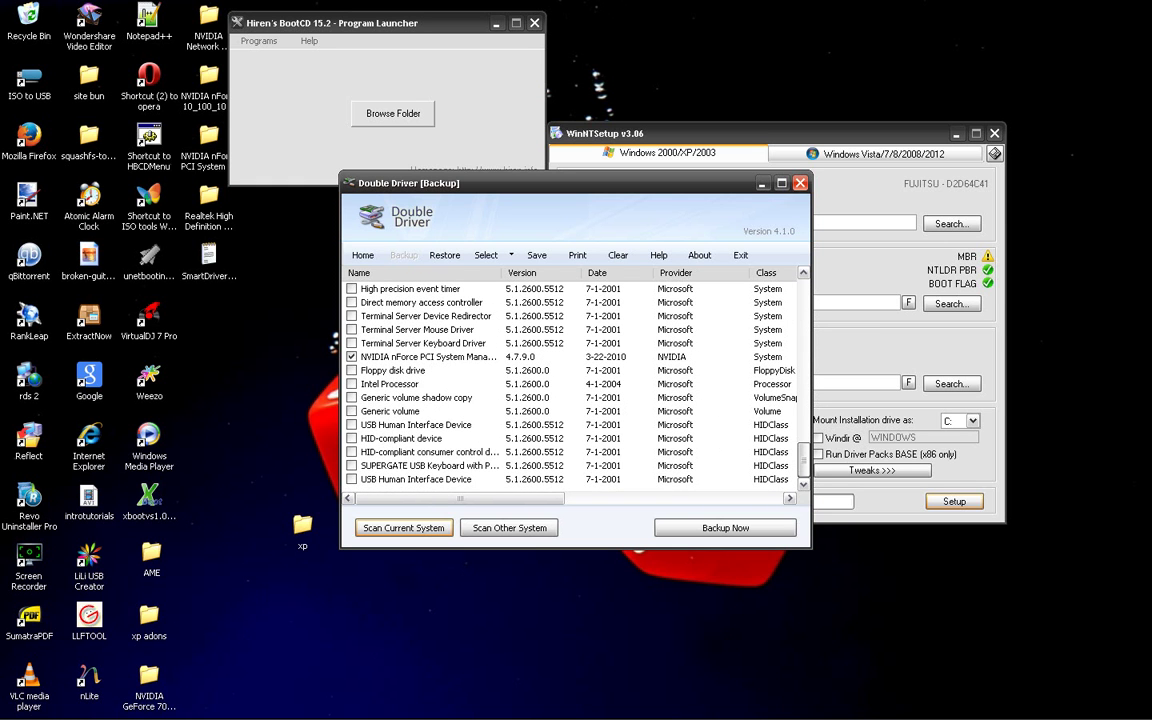
pyautogui.scroll(20, 333, 345)
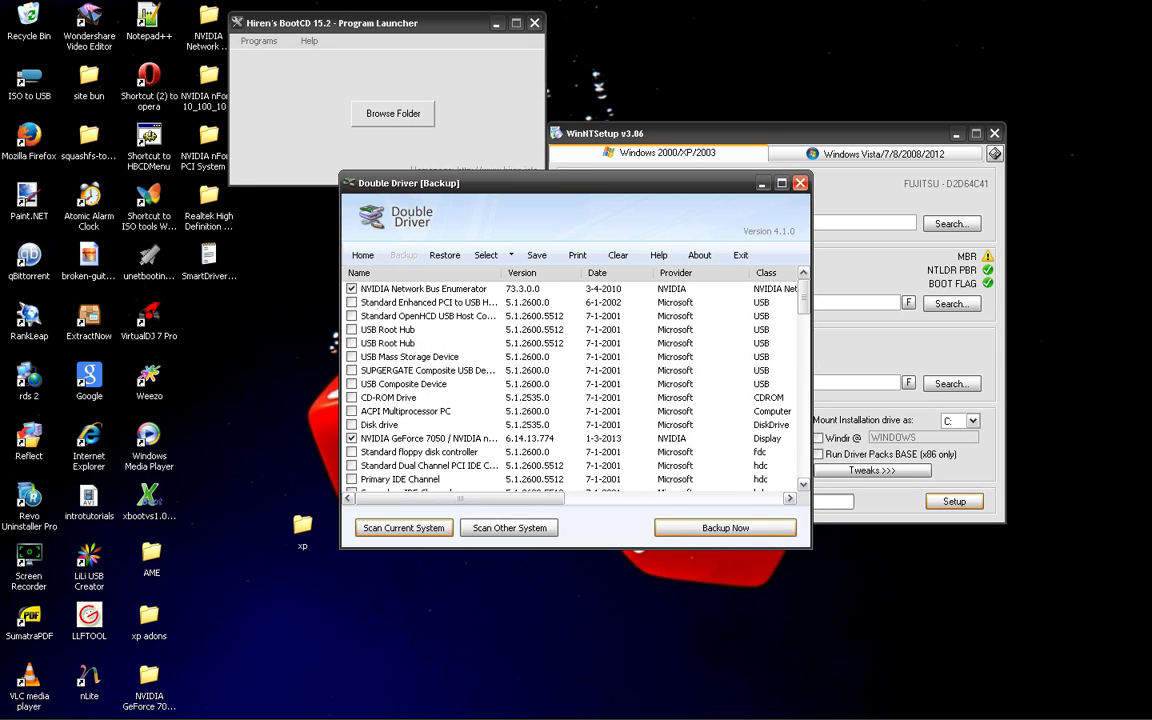
# Try to back up the checked drivers to the Double Driver Backup folder as a single self-extracting executable.
pyautogui.click(725, 527)
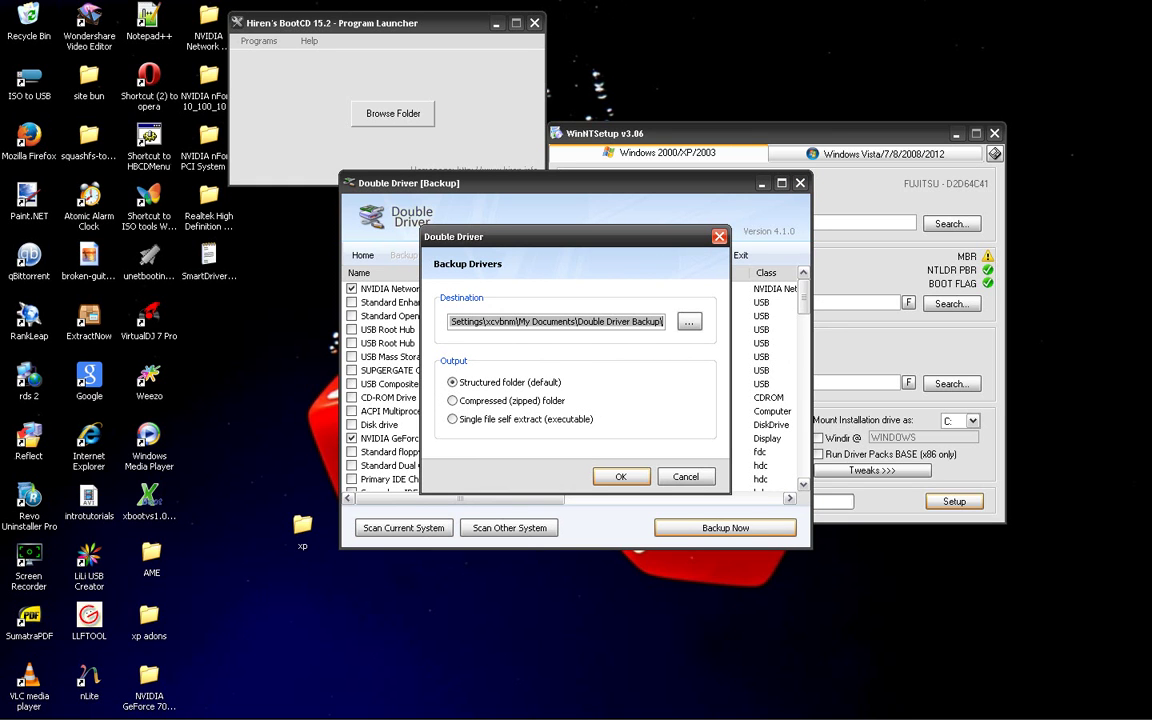
pyautogui.click(452, 419)
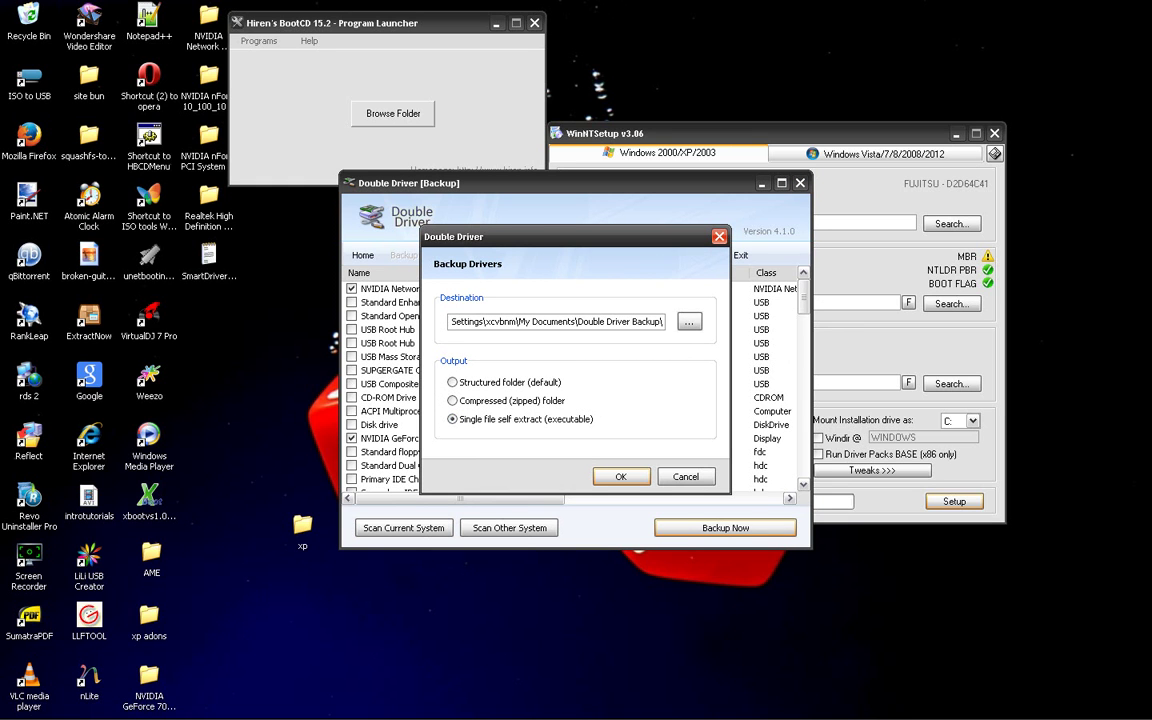
pyautogui.press('Return')
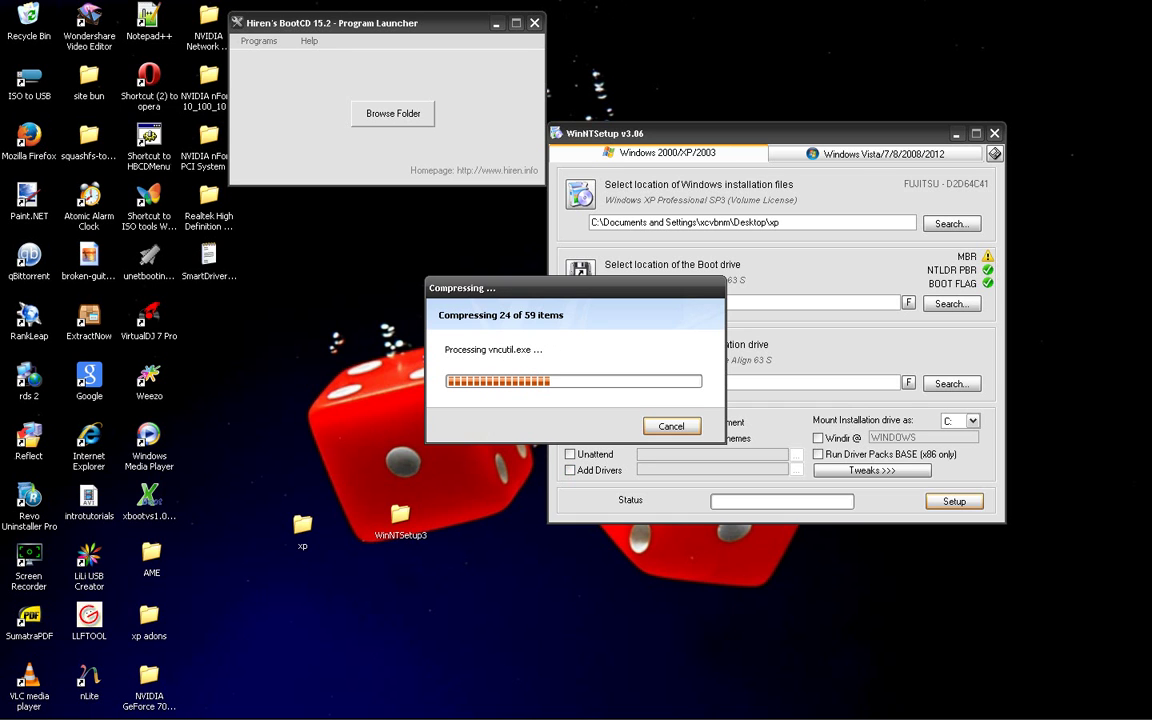
pyautogui.moveTo(387, 22); pyautogui.dragTo(449, 6)
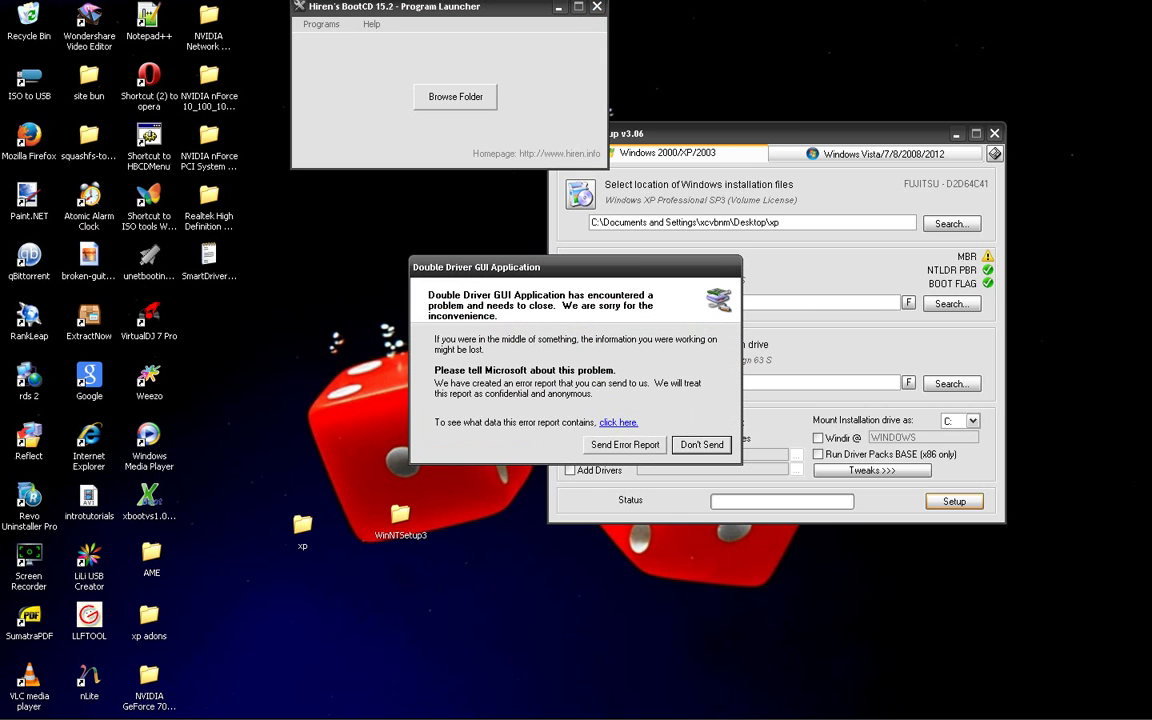
pyautogui.press('Return')
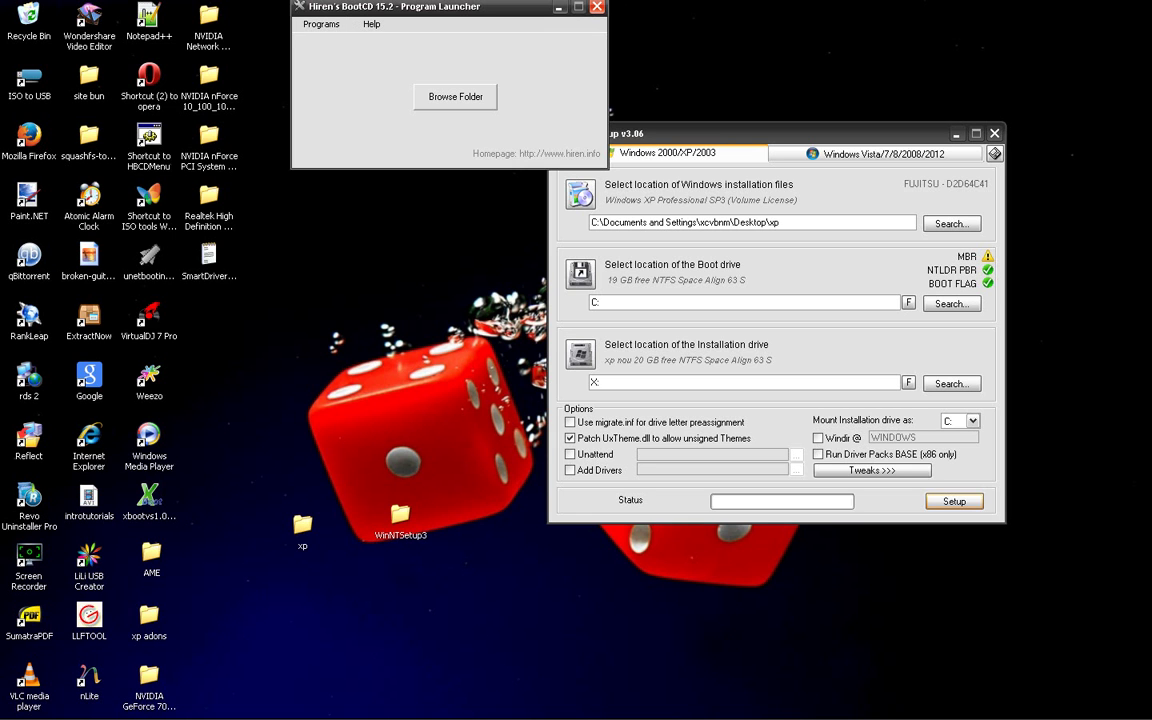
# Open the WinNTSetup tweaks, enable disabling of automatic restart on Windows Update, and close the tweaks window.
pyautogui.click(872, 470)
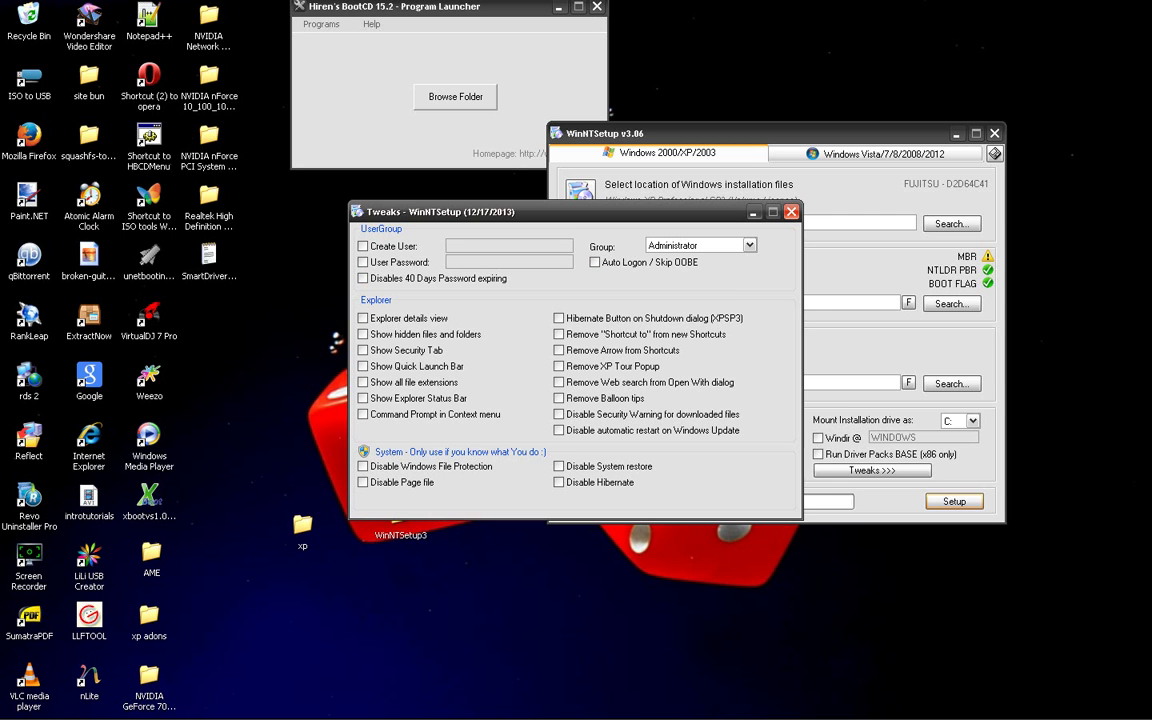
pyautogui.click(559, 430)
pyautogui.click(791, 212)
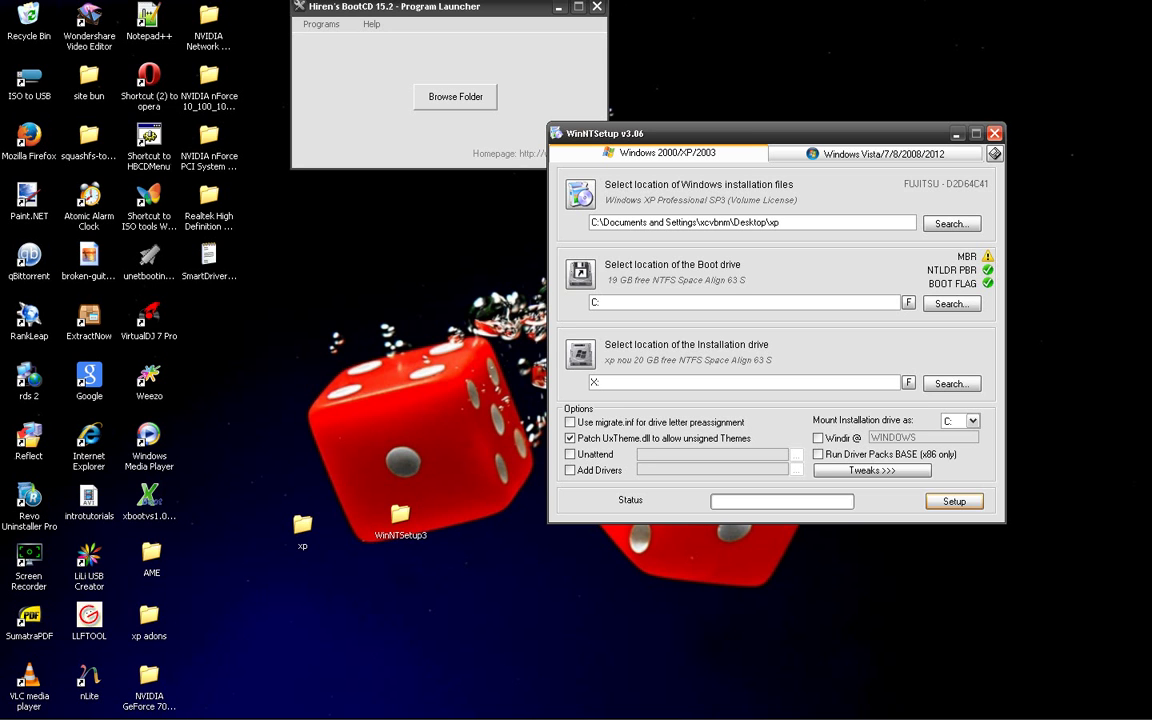
# Start the XP setup onto drive X:, using bootsect.exe to update the boot code and without automatic reboot.
pyautogui.click(954, 501)
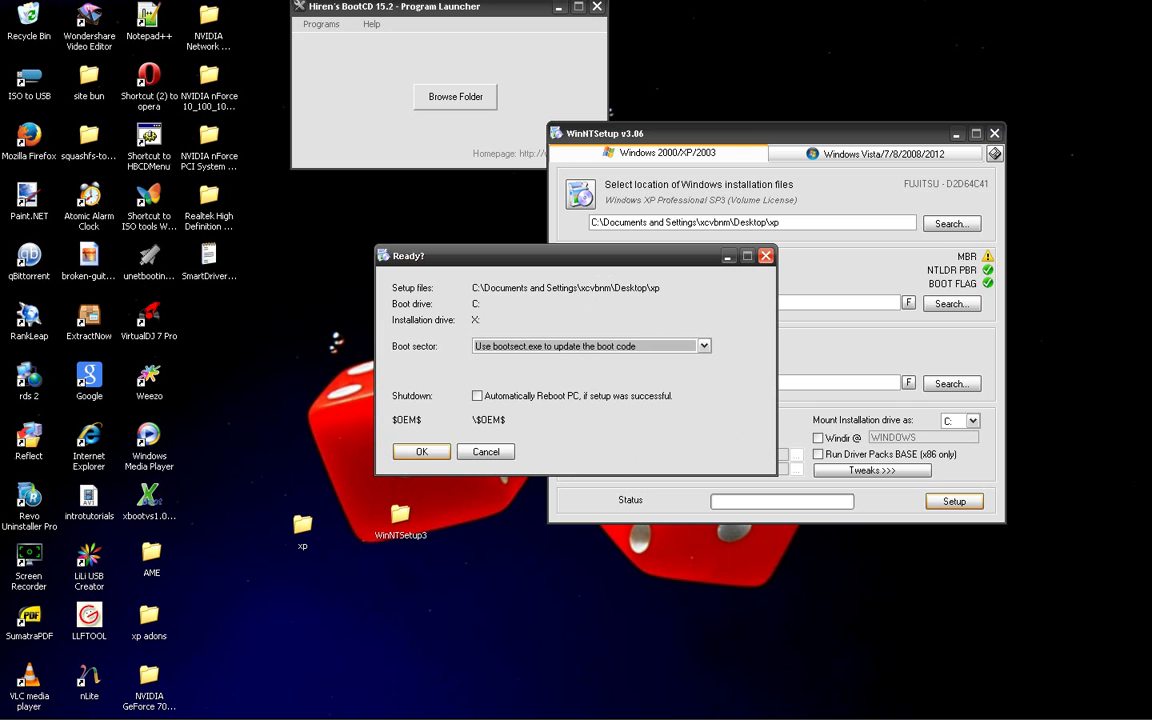
pyautogui.press('Return')
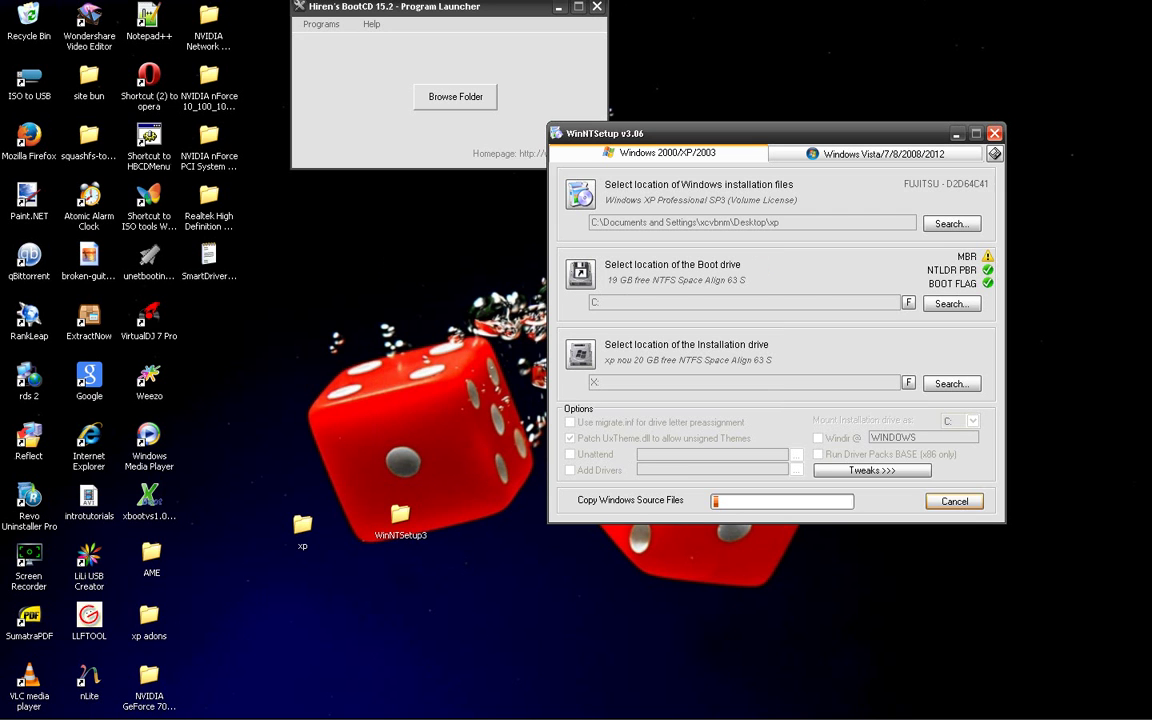
# Delete the NVIDIA Network, nForce and Realtek driver backup folders and the SmartDriver file from the desktop.
pyautogui.moveTo(232, 278); pyautogui.dragTo(176, 6)
pyautogui.rightClick(218, 13)
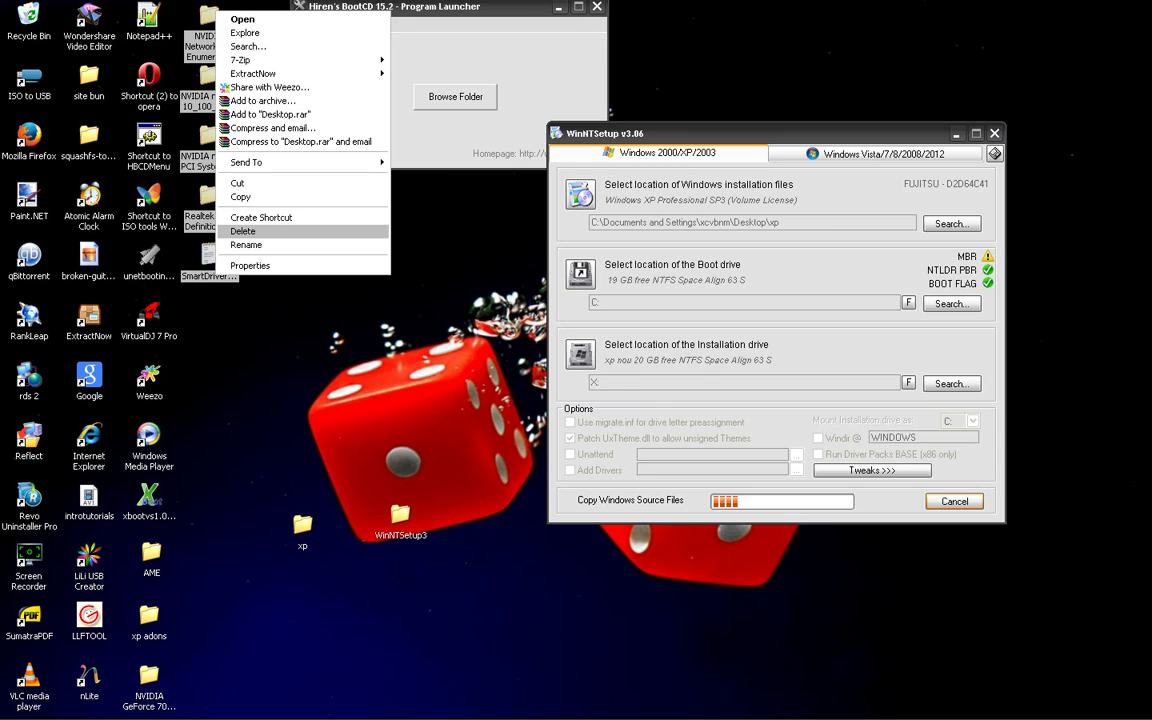
pyautogui.click(243, 231)
pyautogui.press('Return')
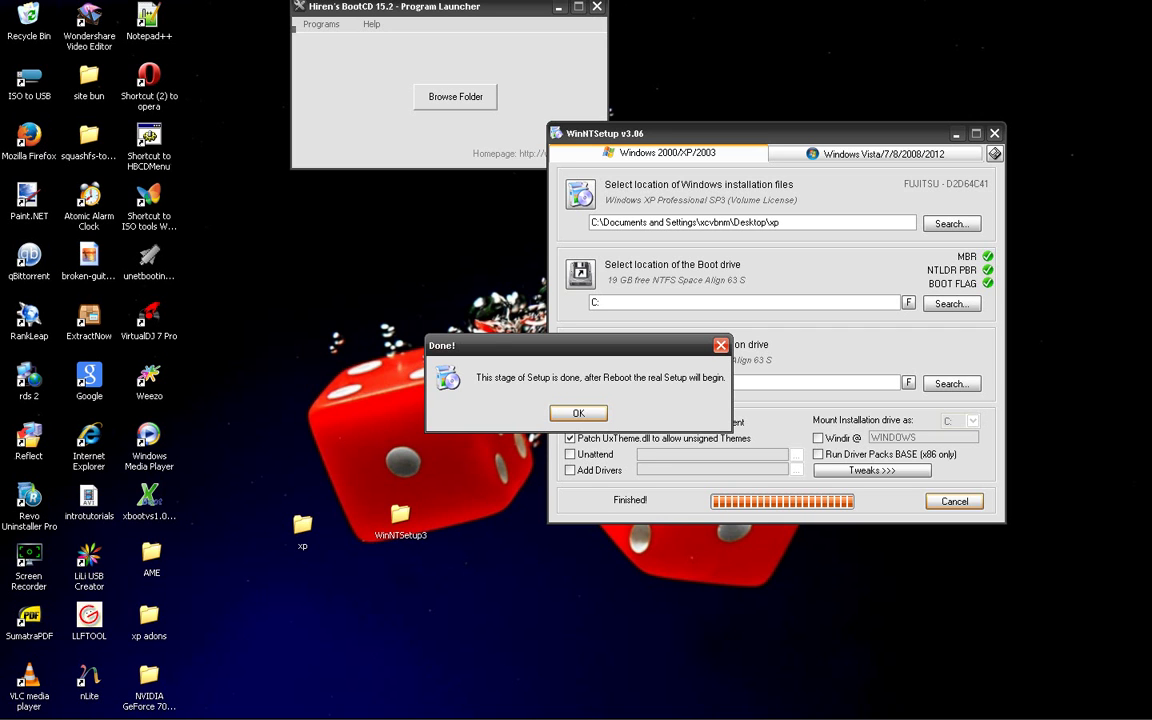
# Acknowledge the finished setup stage and close WinNTSetup and the Hiren's BootCD launcher.
pyautogui.press('Return')
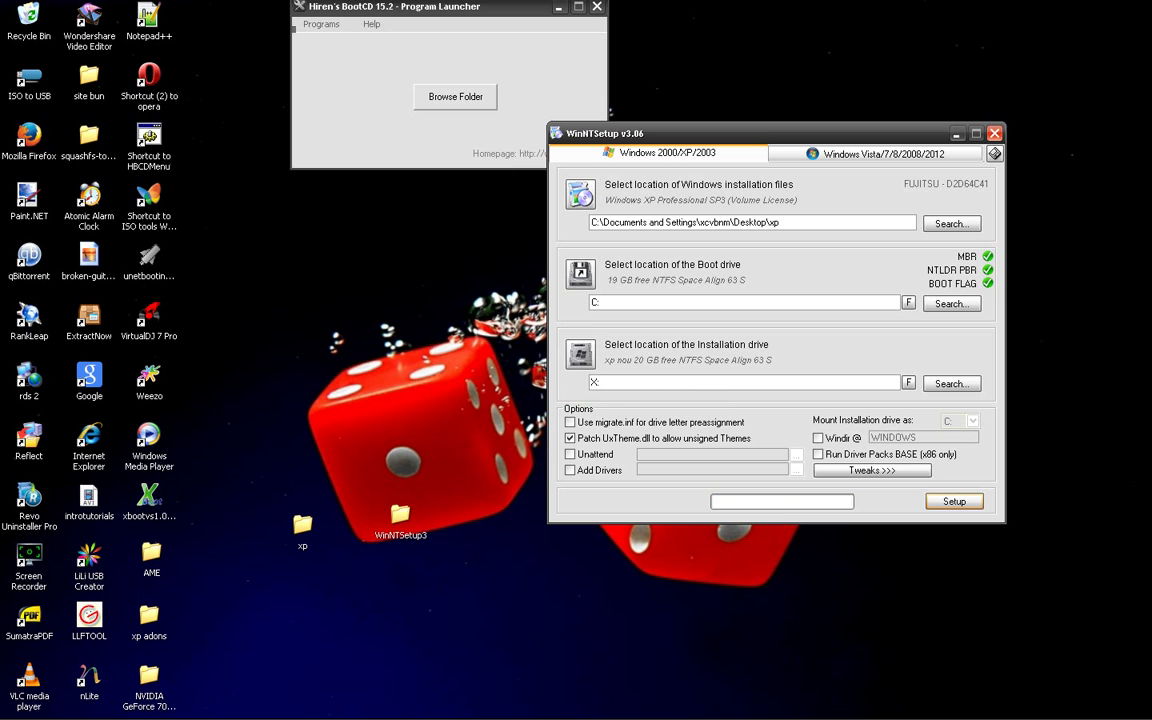
pyautogui.click(994, 133)
pyautogui.rightClick(654, 238)
pyautogui.click(684, 261)
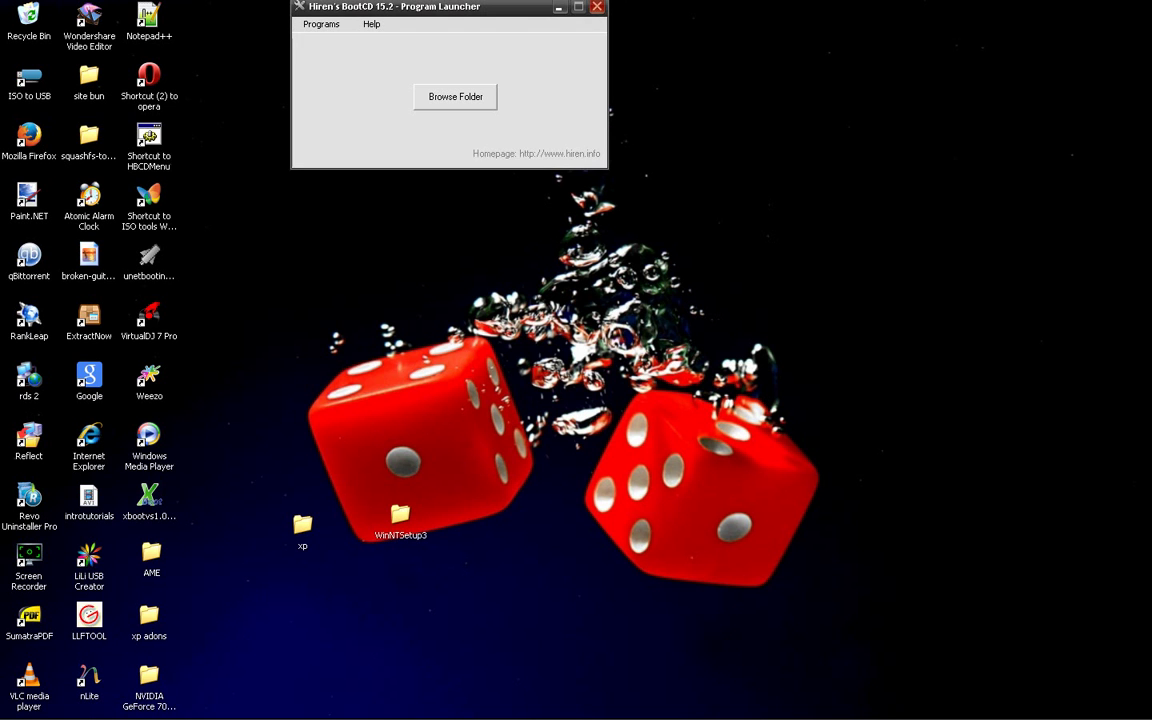
pyautogui.hotkey('alt', 'F4')
# Launch XBoot, boot the ST3160815AS drive (149 GB, C: E: F: X:) in QEMU, and maximize the emulator window.
pyautogui.doubleClick(149, 503)
pyautogui.click(620, 381)
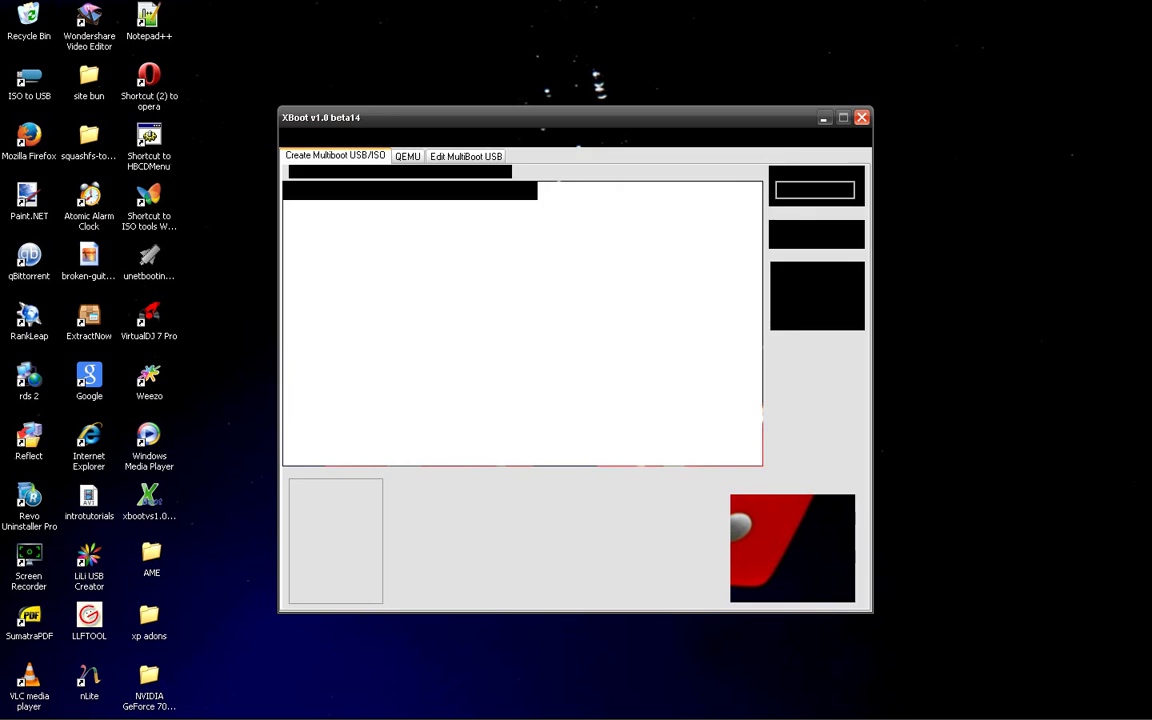
pyautogui.click(407, 156)
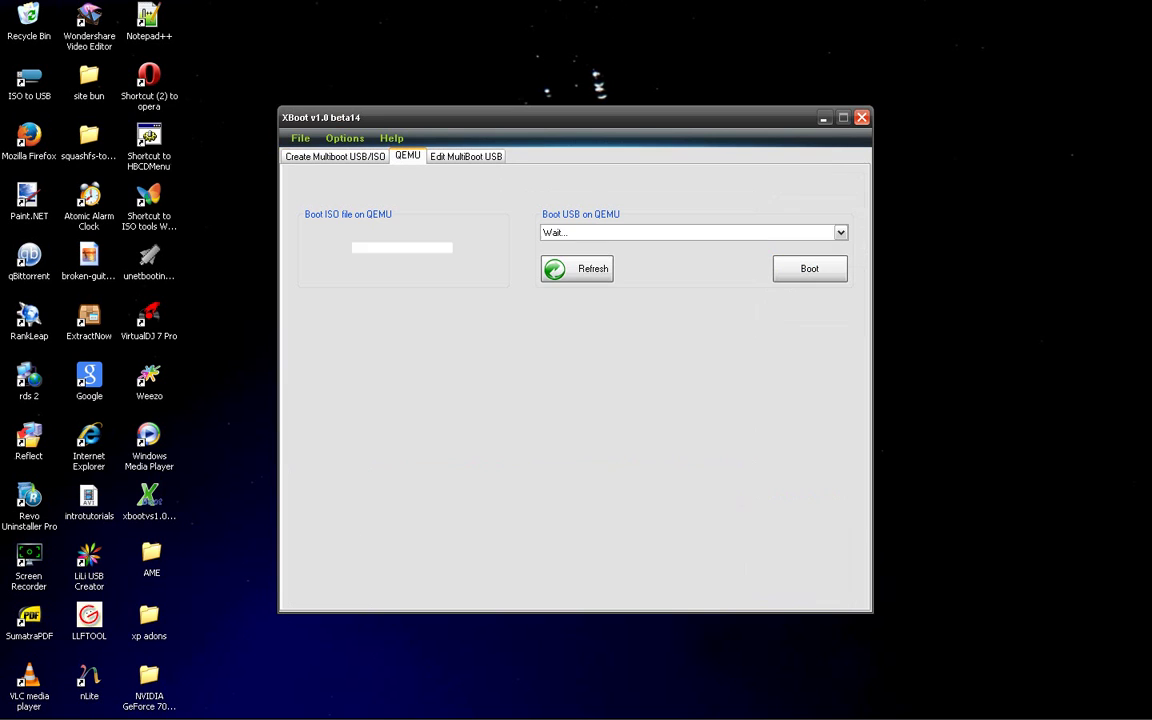
pyautogui.click(840, 232)
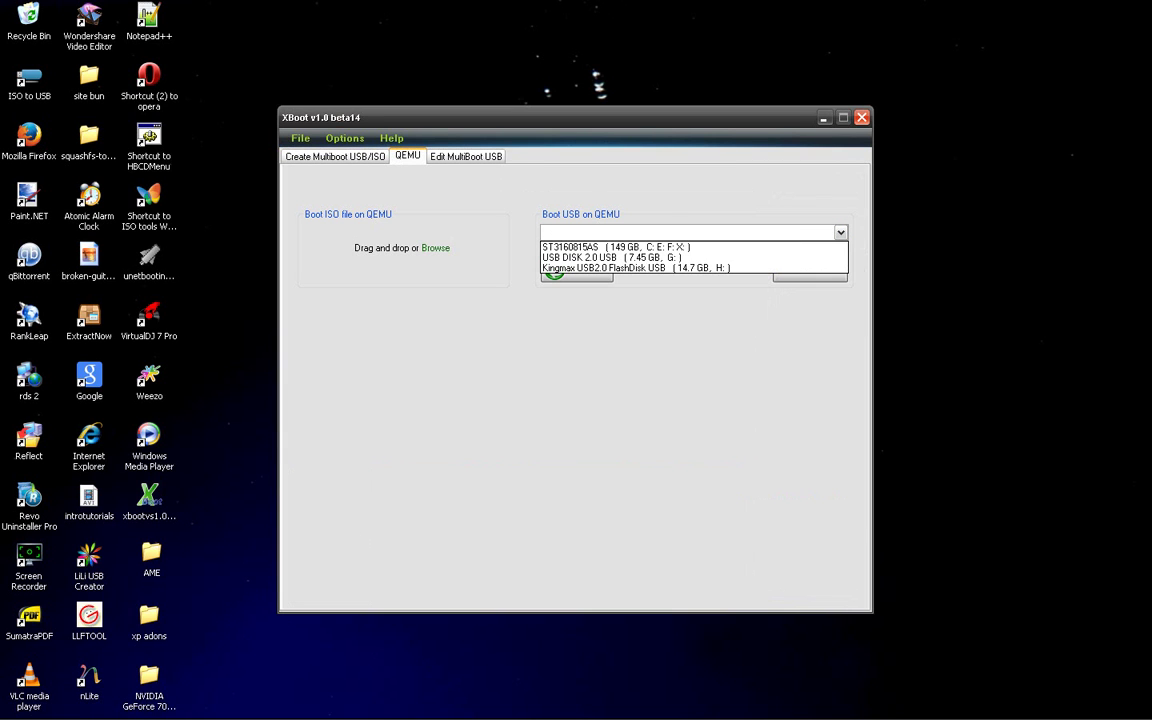
pyautogui.press('Return')
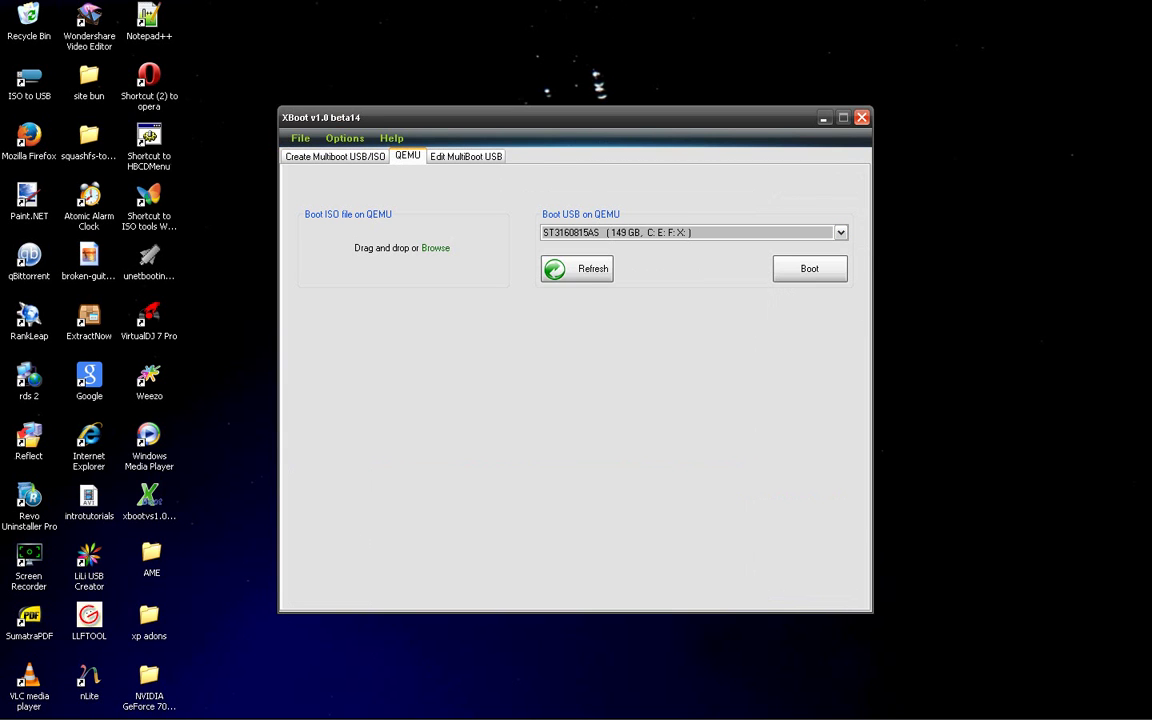
pyautogui.press('Tab')
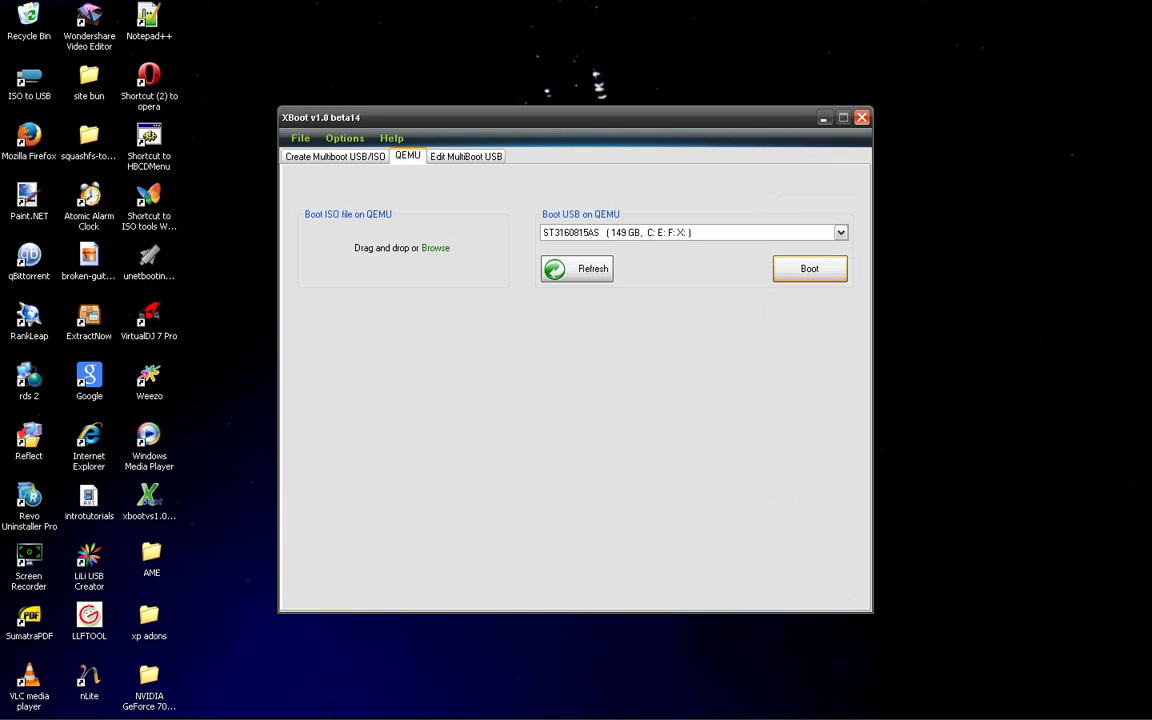
pyautogui.press('Return')
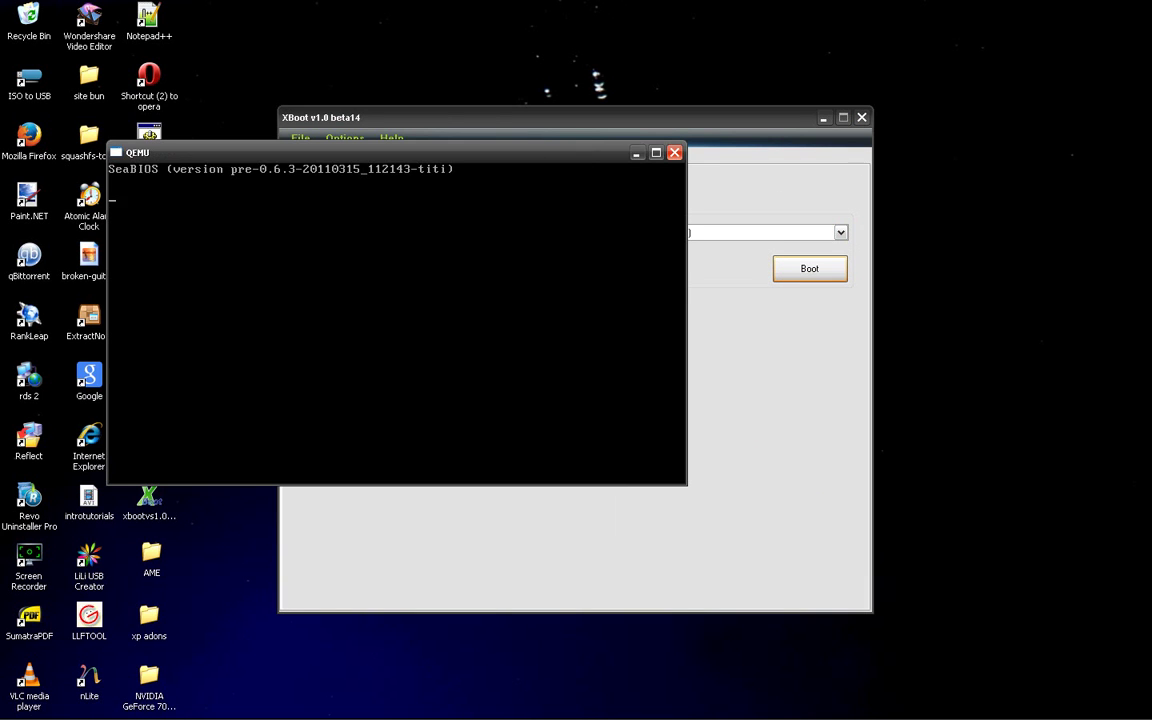
pyautogui.click(655, 152)
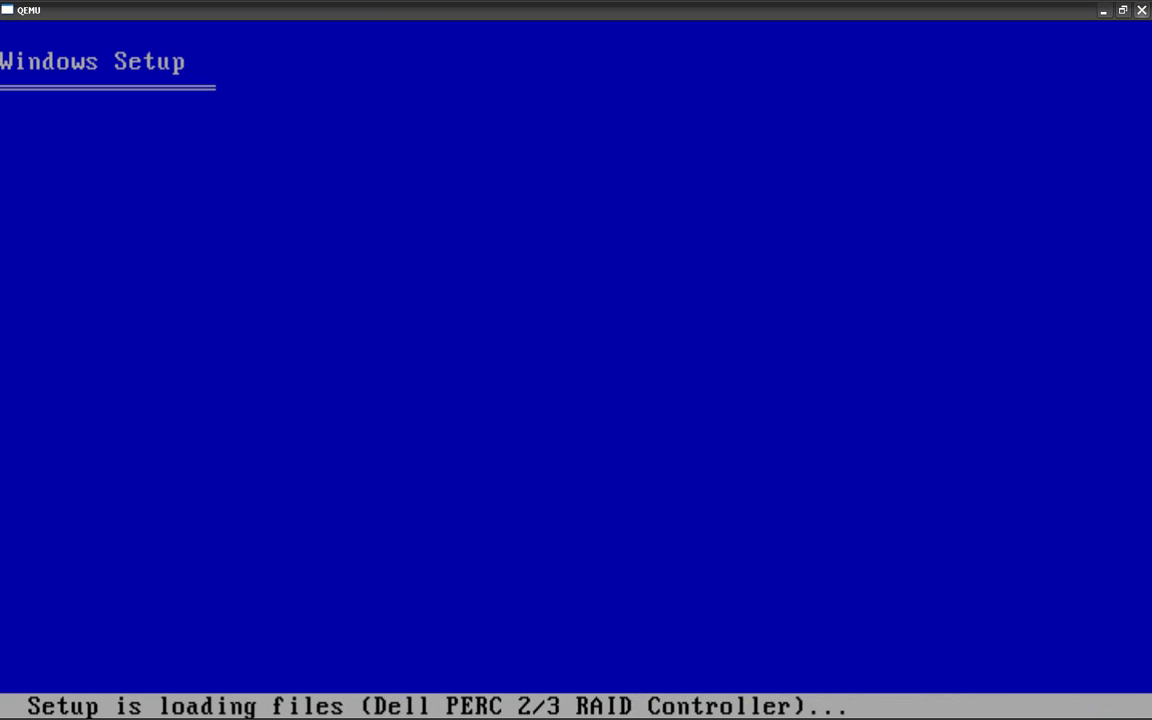
# Close the QEMU emulator and XBoot, and refresh the desktop.
pyautogui.click(1141, 10)
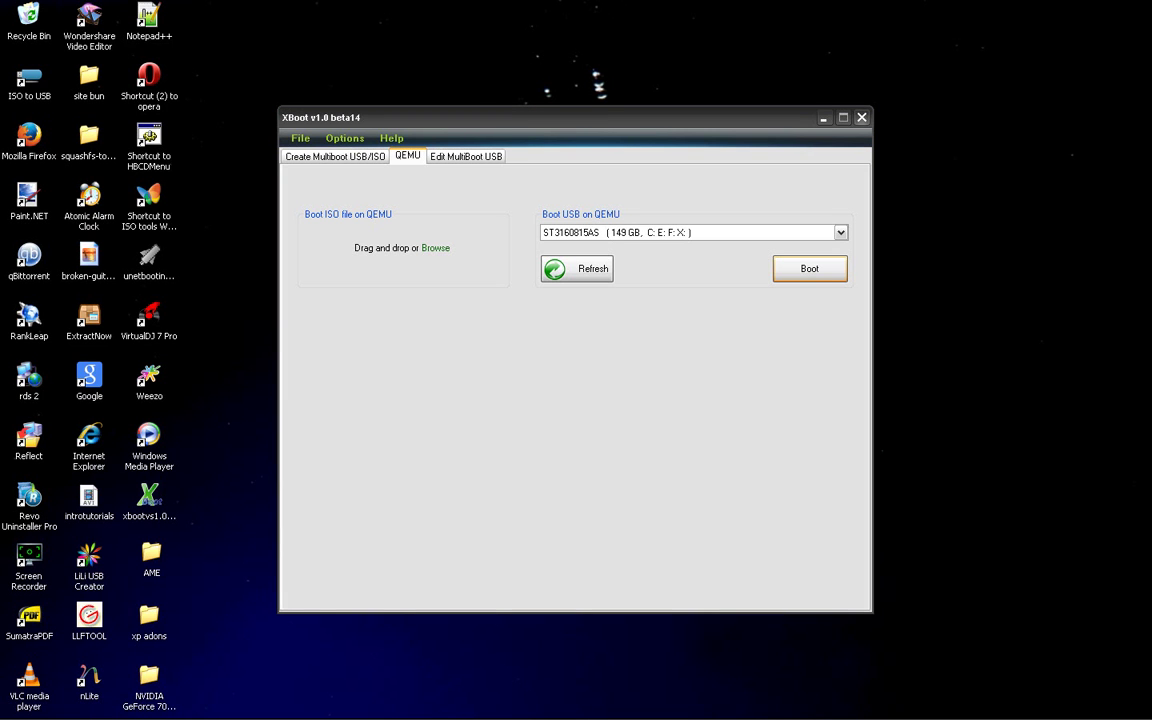
pyautogui.click(861, 118)
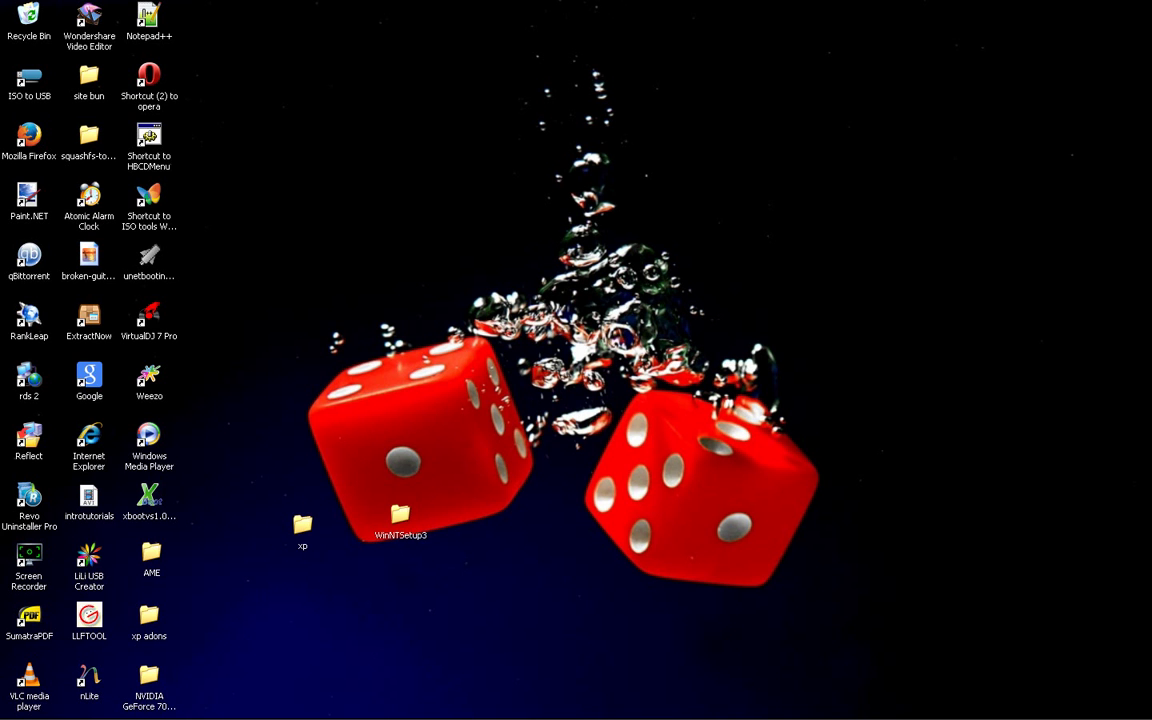
pyautogui.rightClick(761, 126)
pyautogui.click(790, 147)
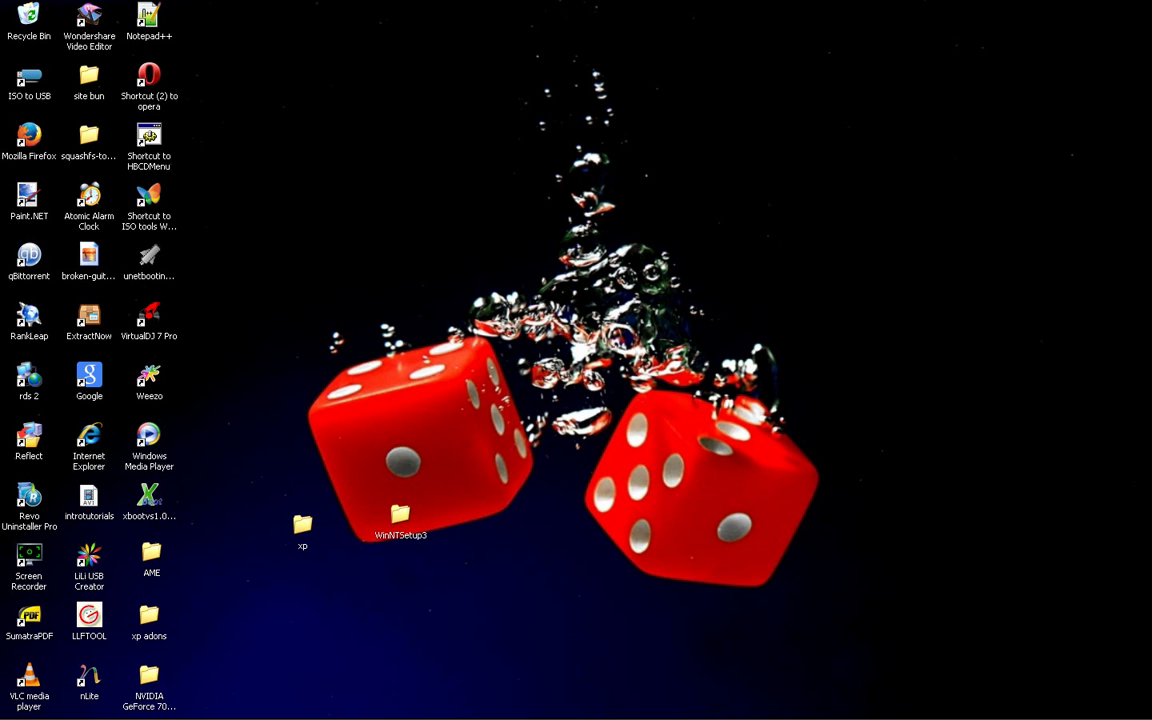